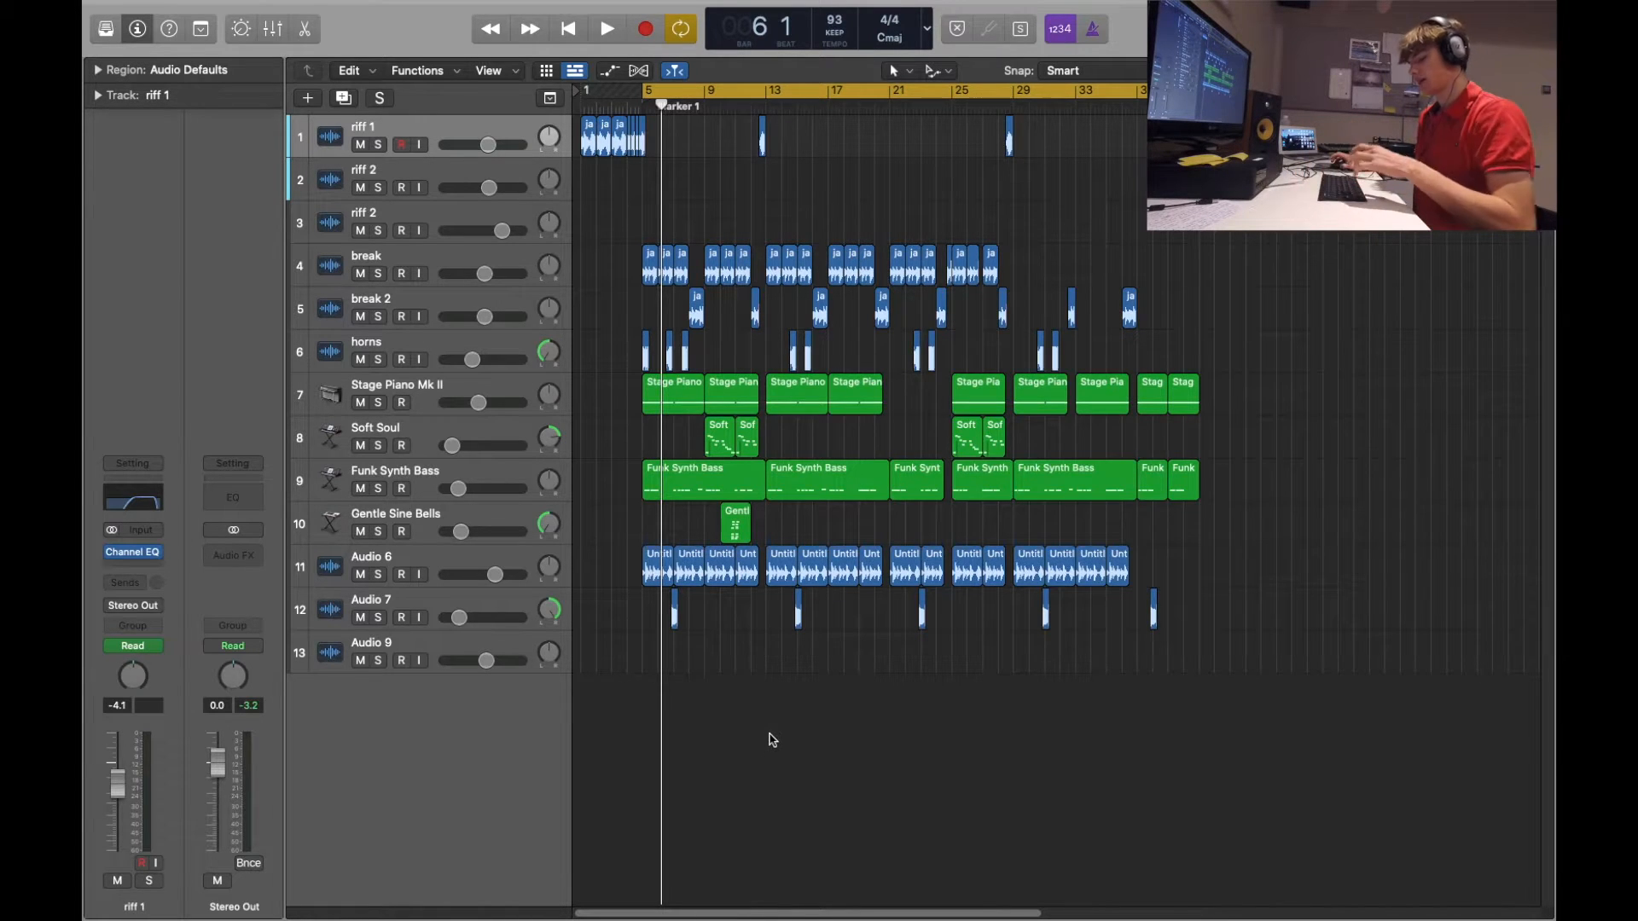
Hide the inspector, look over all channel strips in the mixer, and scan the track list
key("x")
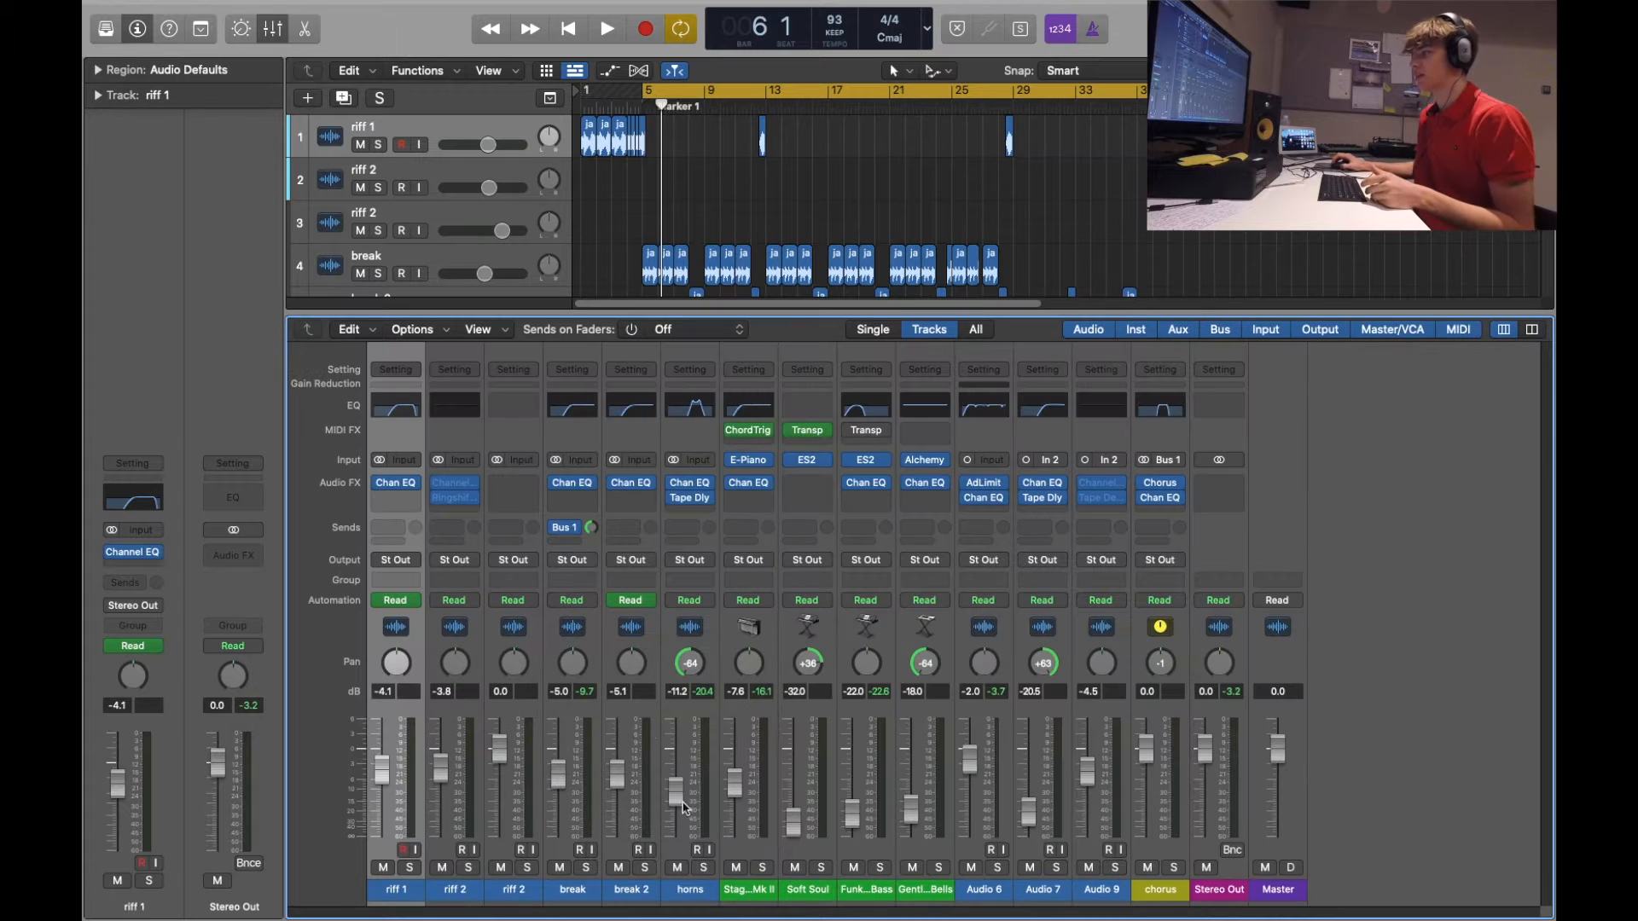
key("i")
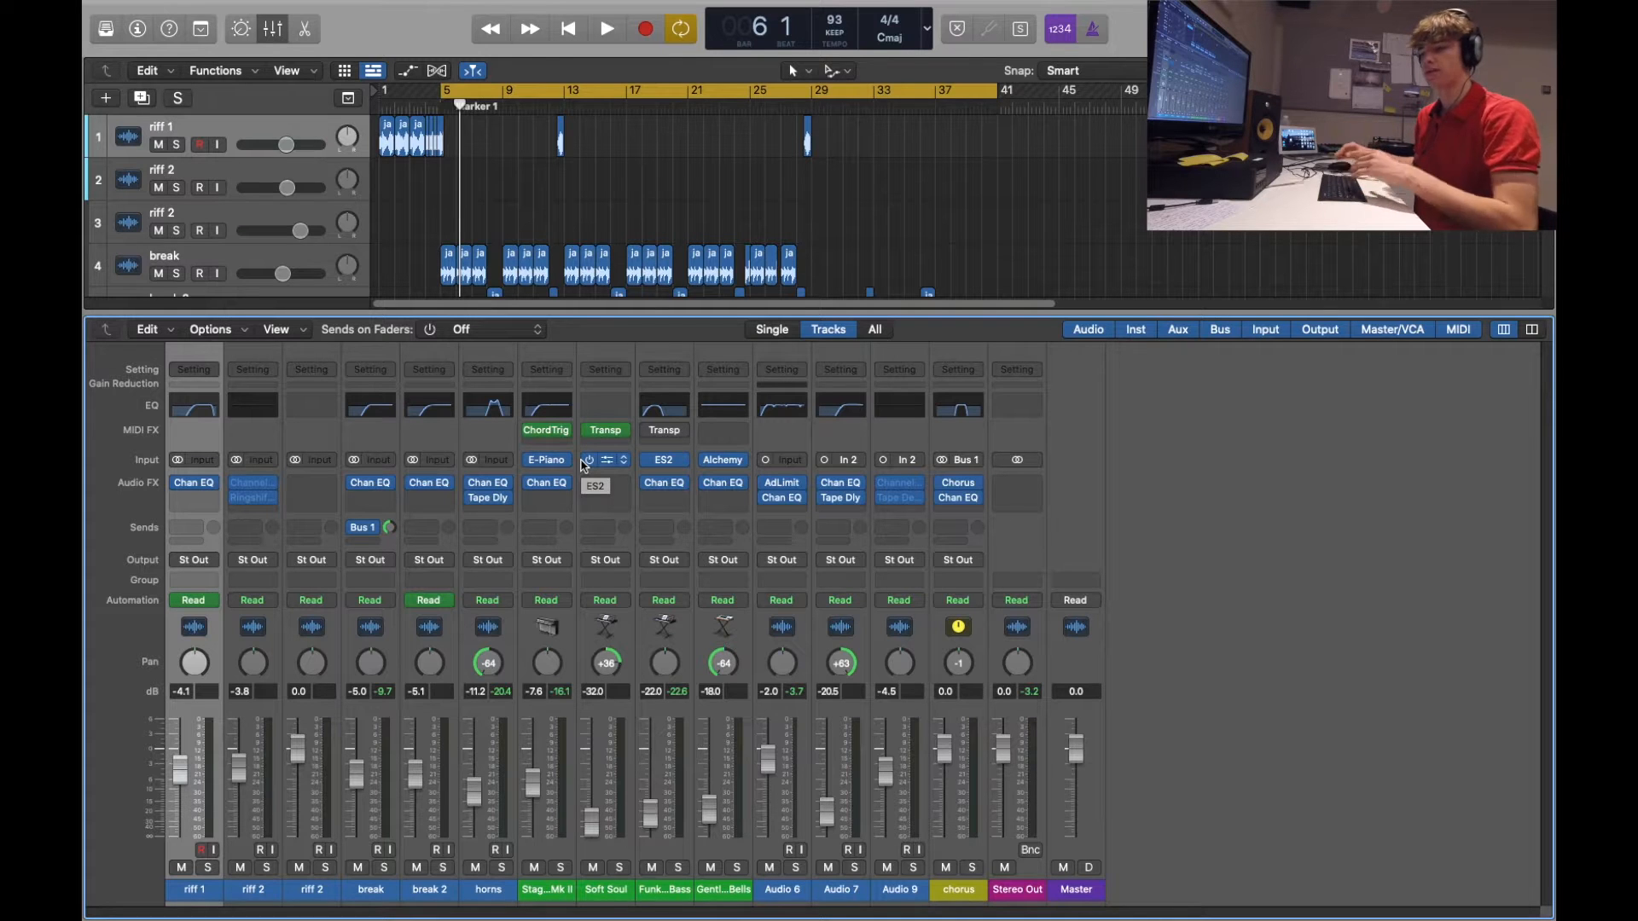
left_click(906, 226)
scroll(904, 239, "down", 5)
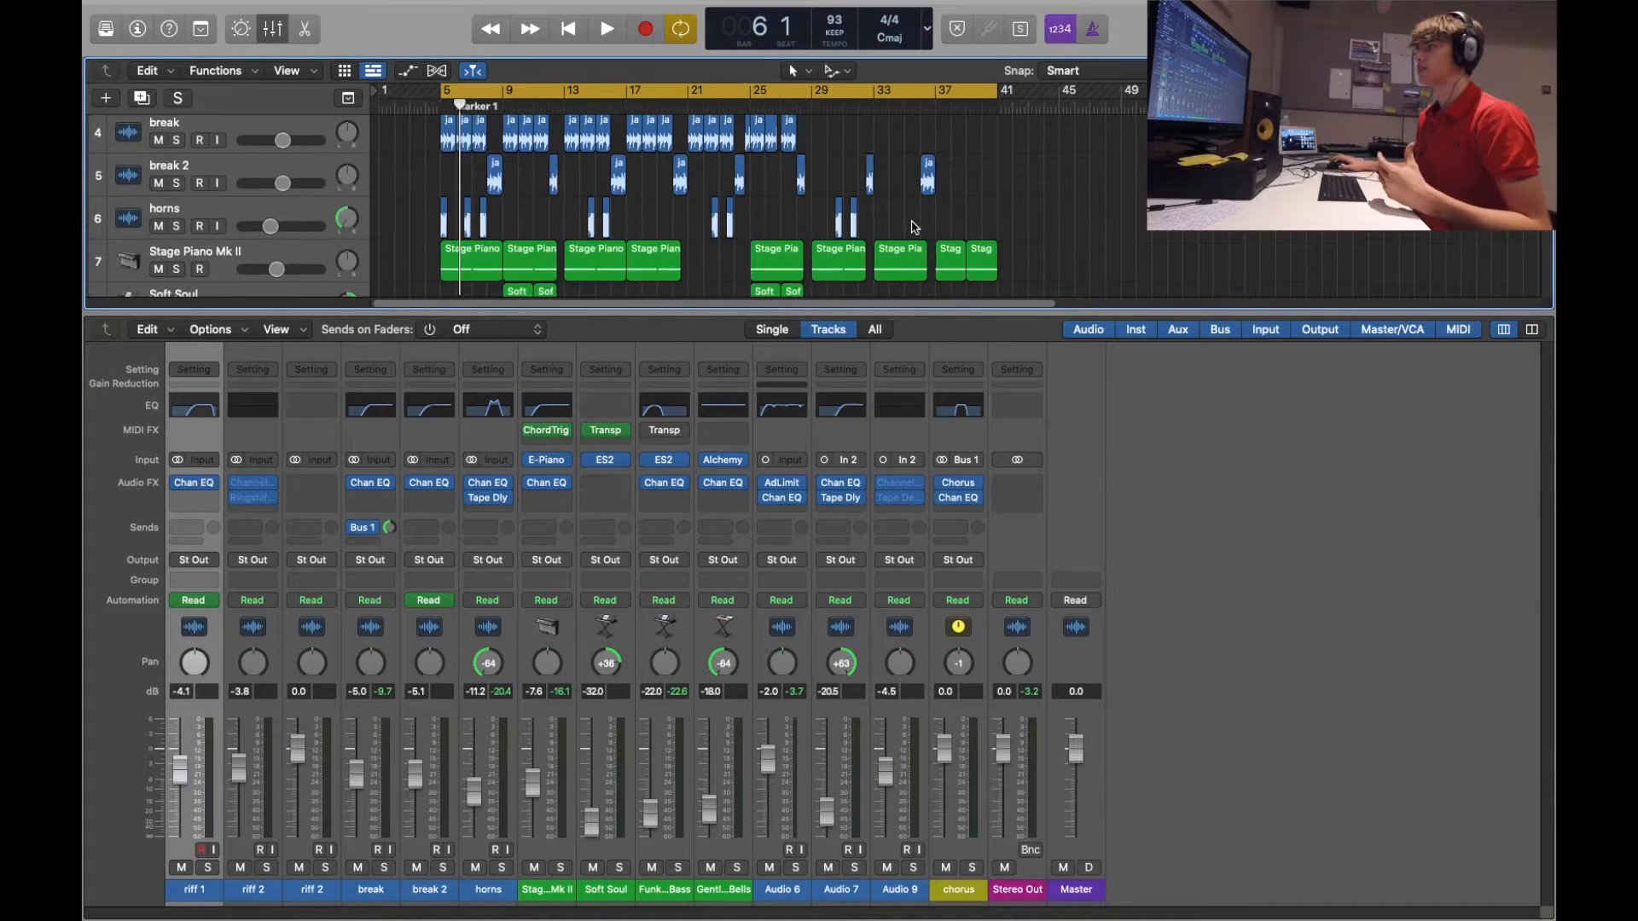
scroll(899, 277, "down", 5)
scroll(899, 271, "up", 8)
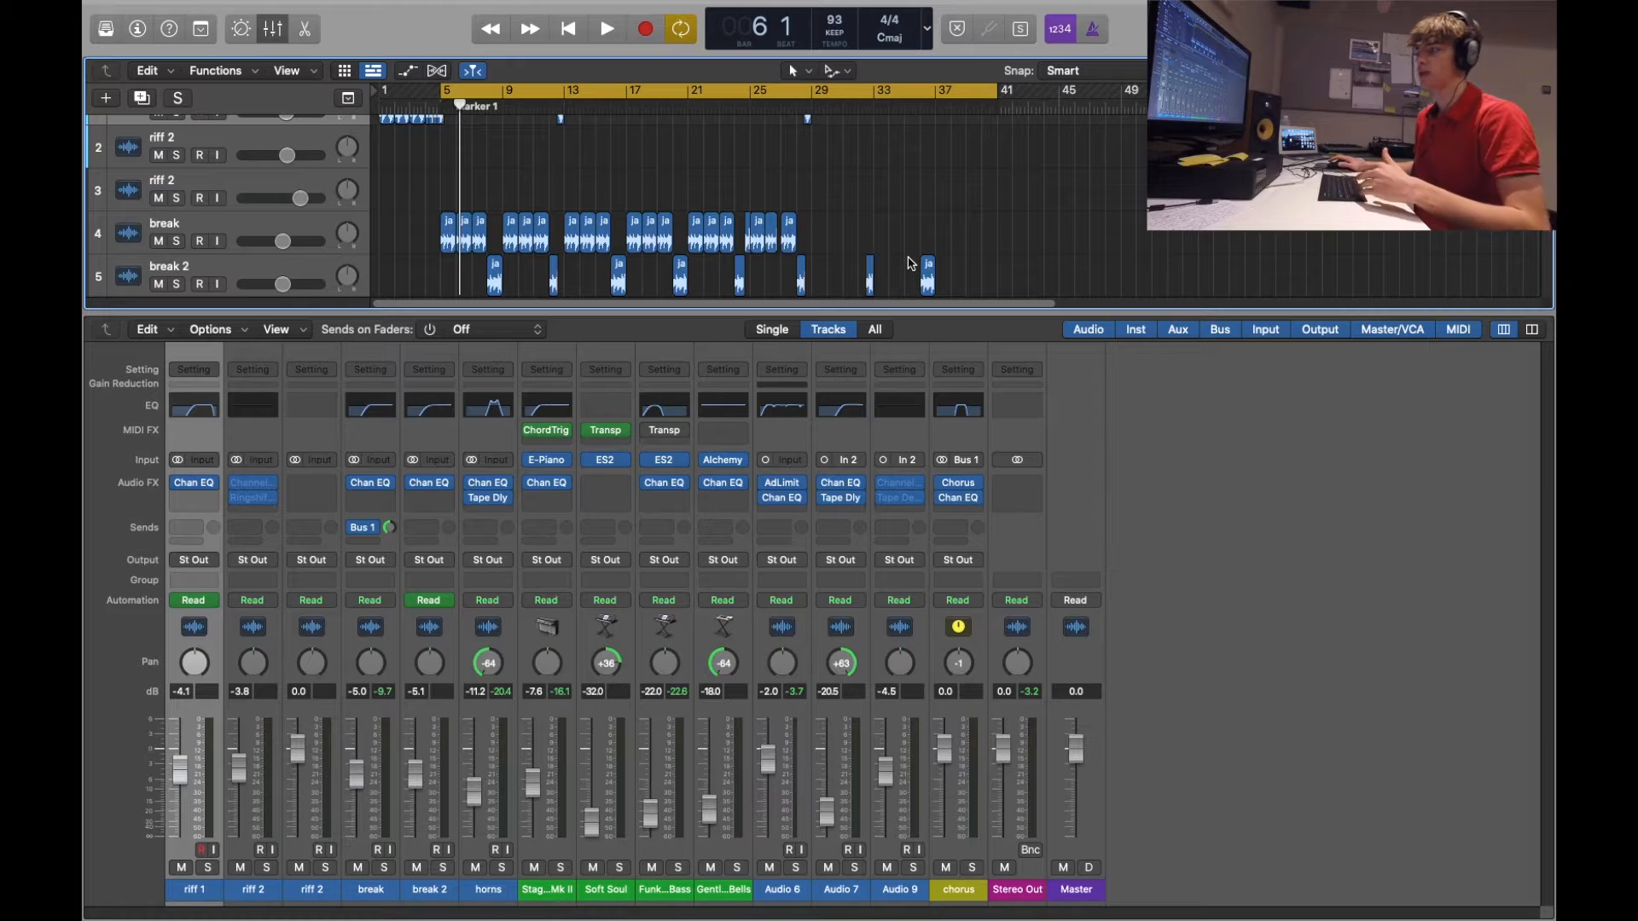
key("x")
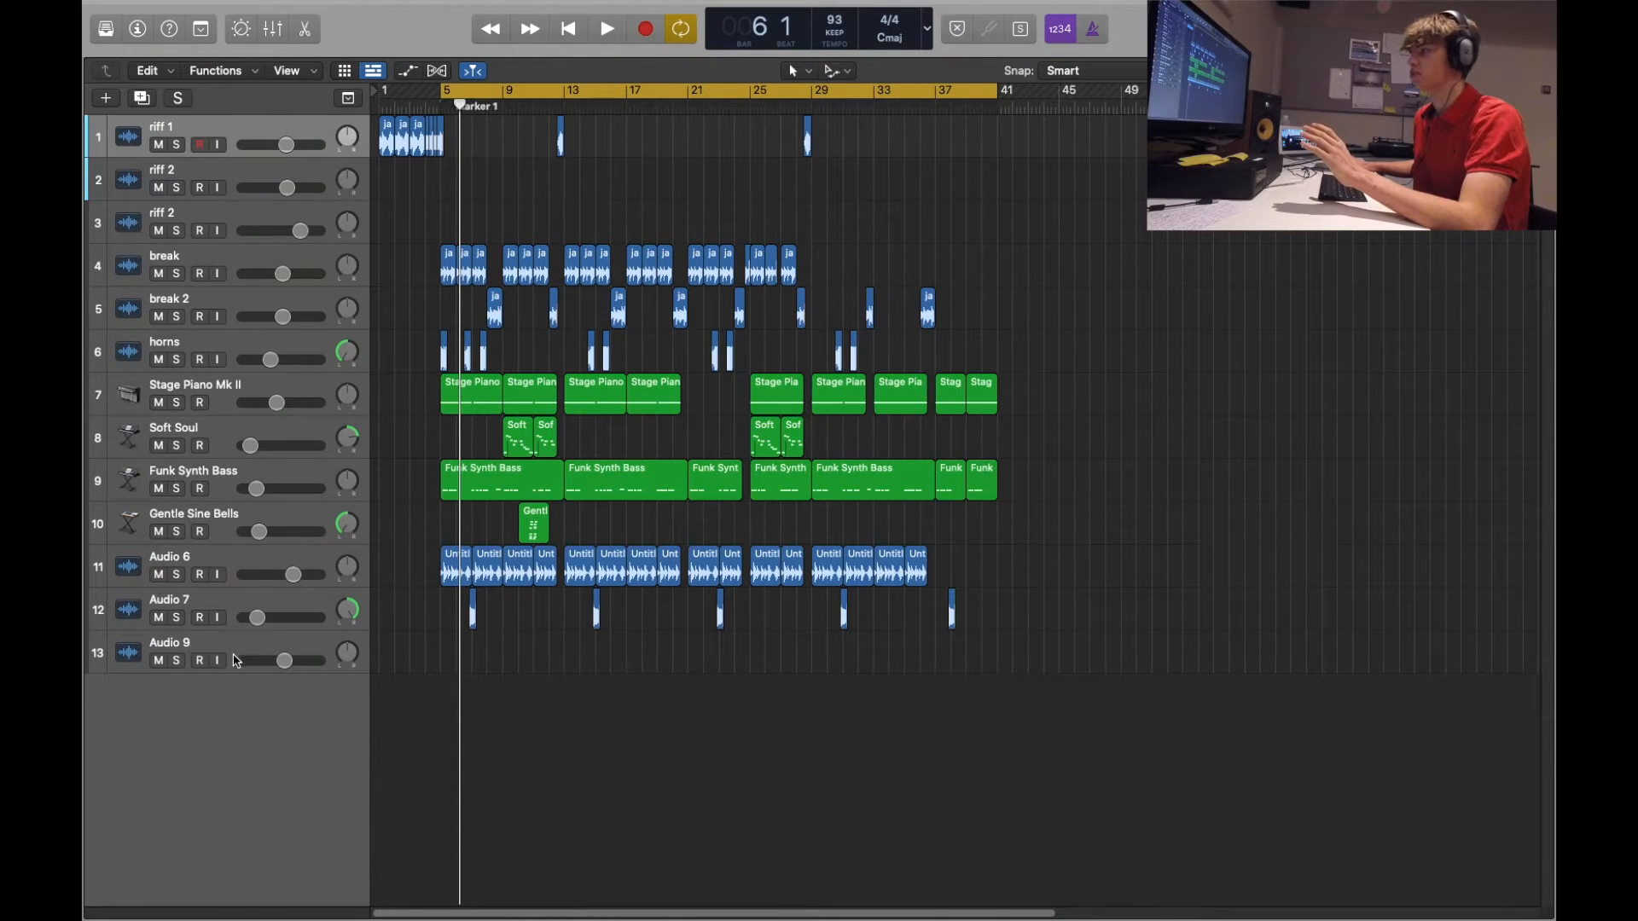
Delete the empty Audio 9 track and both empty riff 2 tracks from the project
left_click(242, 646)
key("super+BackSpace")
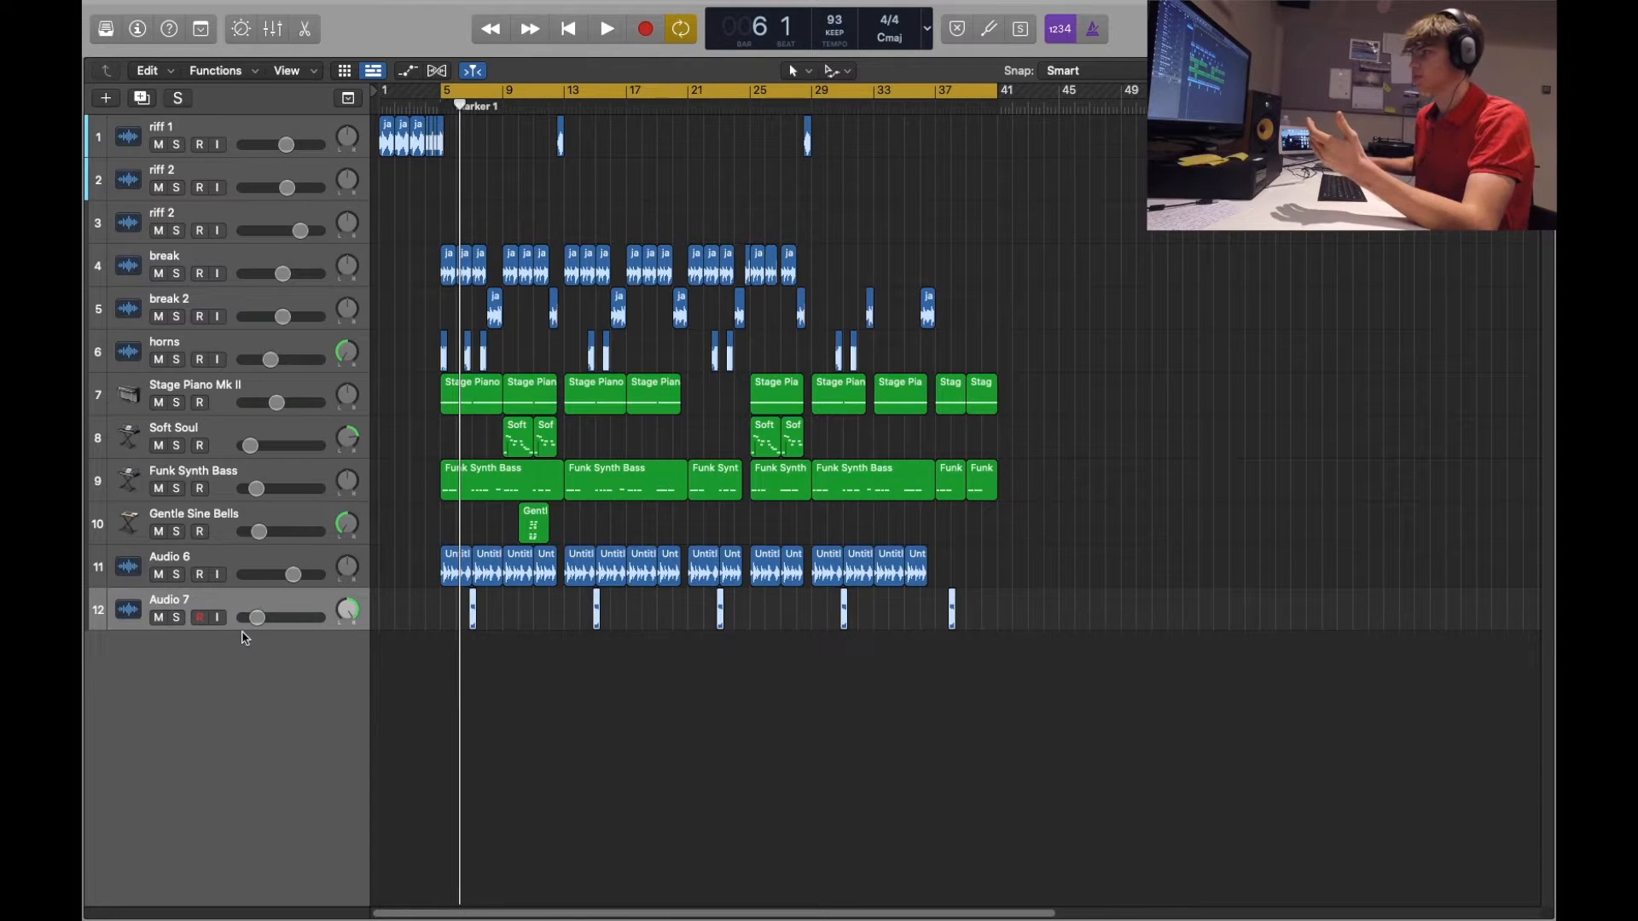
left_click(241, 224)
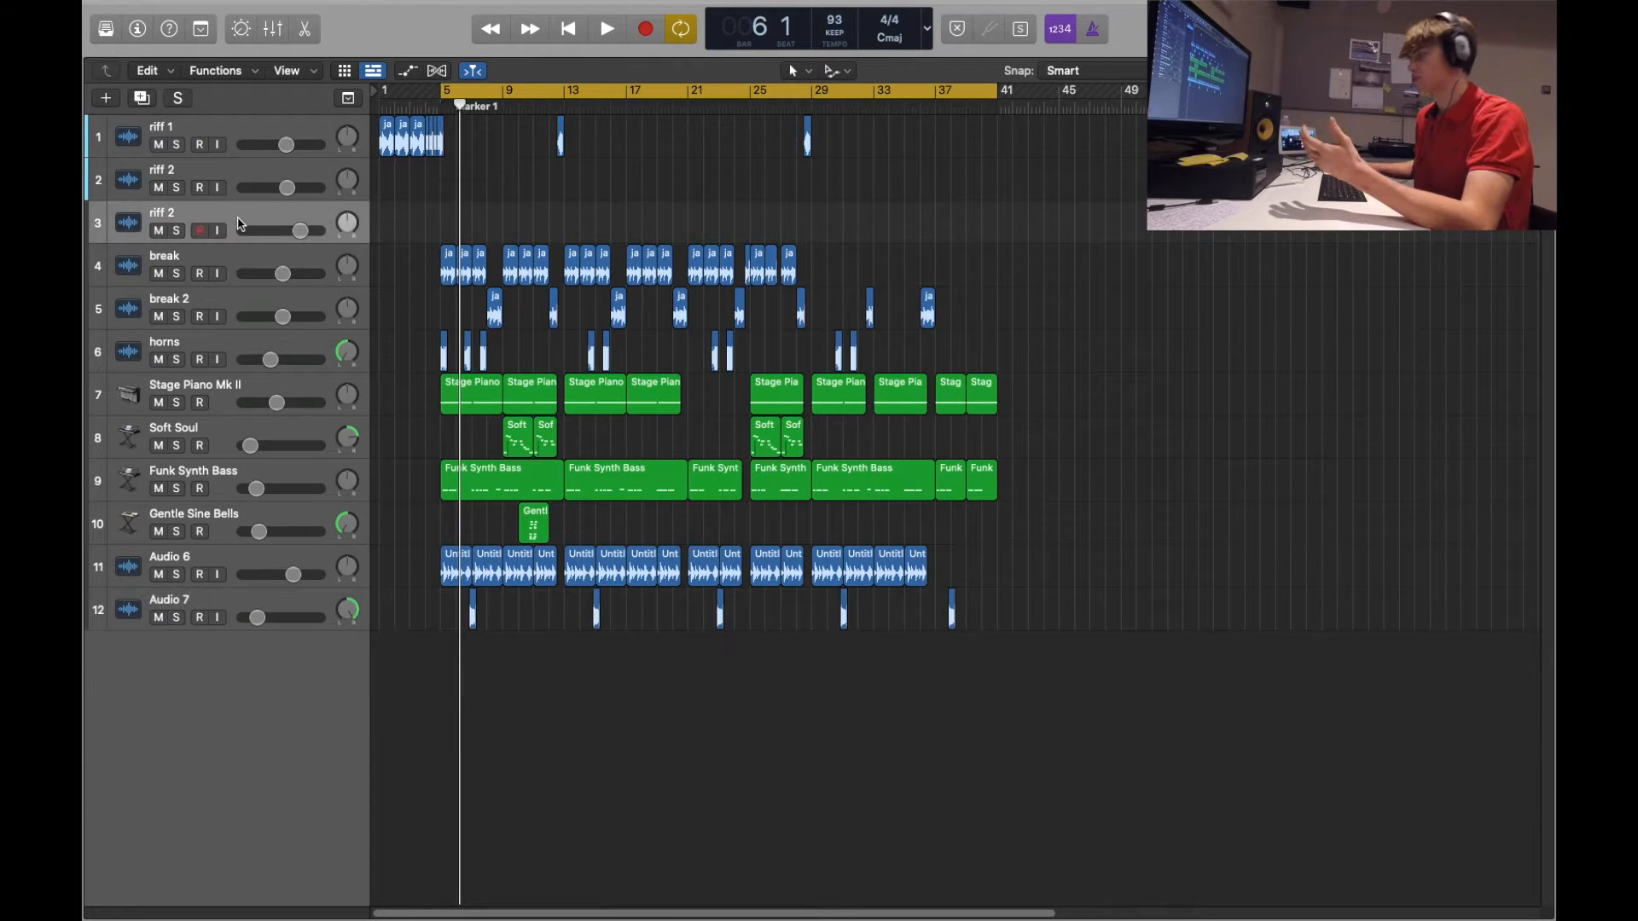
key("super+BackSpace")
left_click(226, 166)
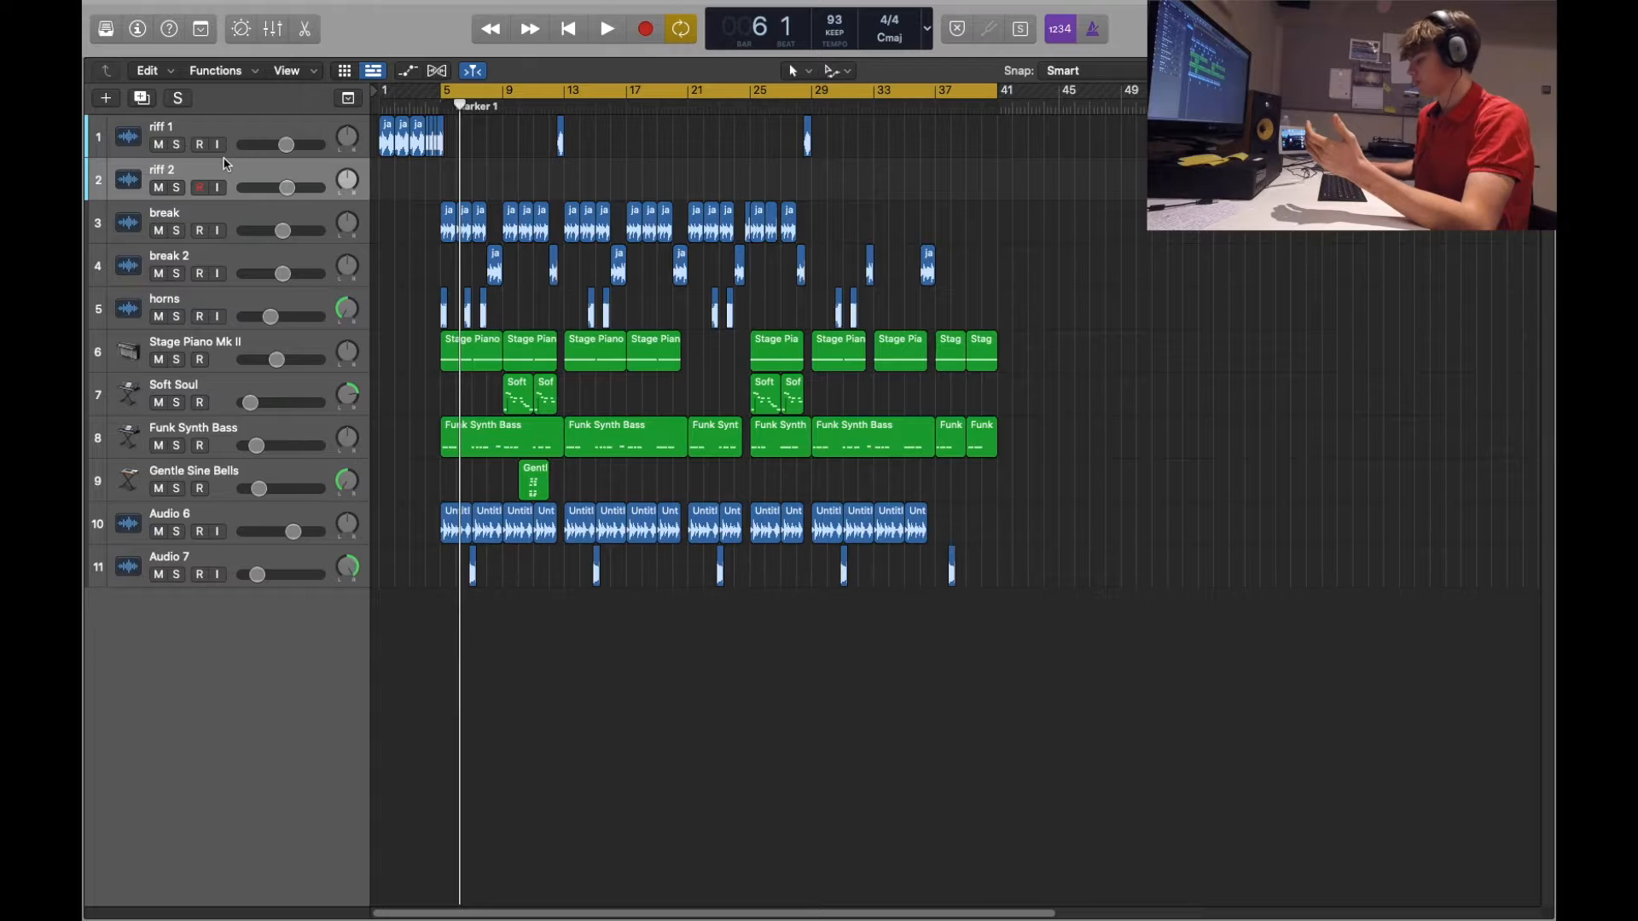
key("super+BackSpace")
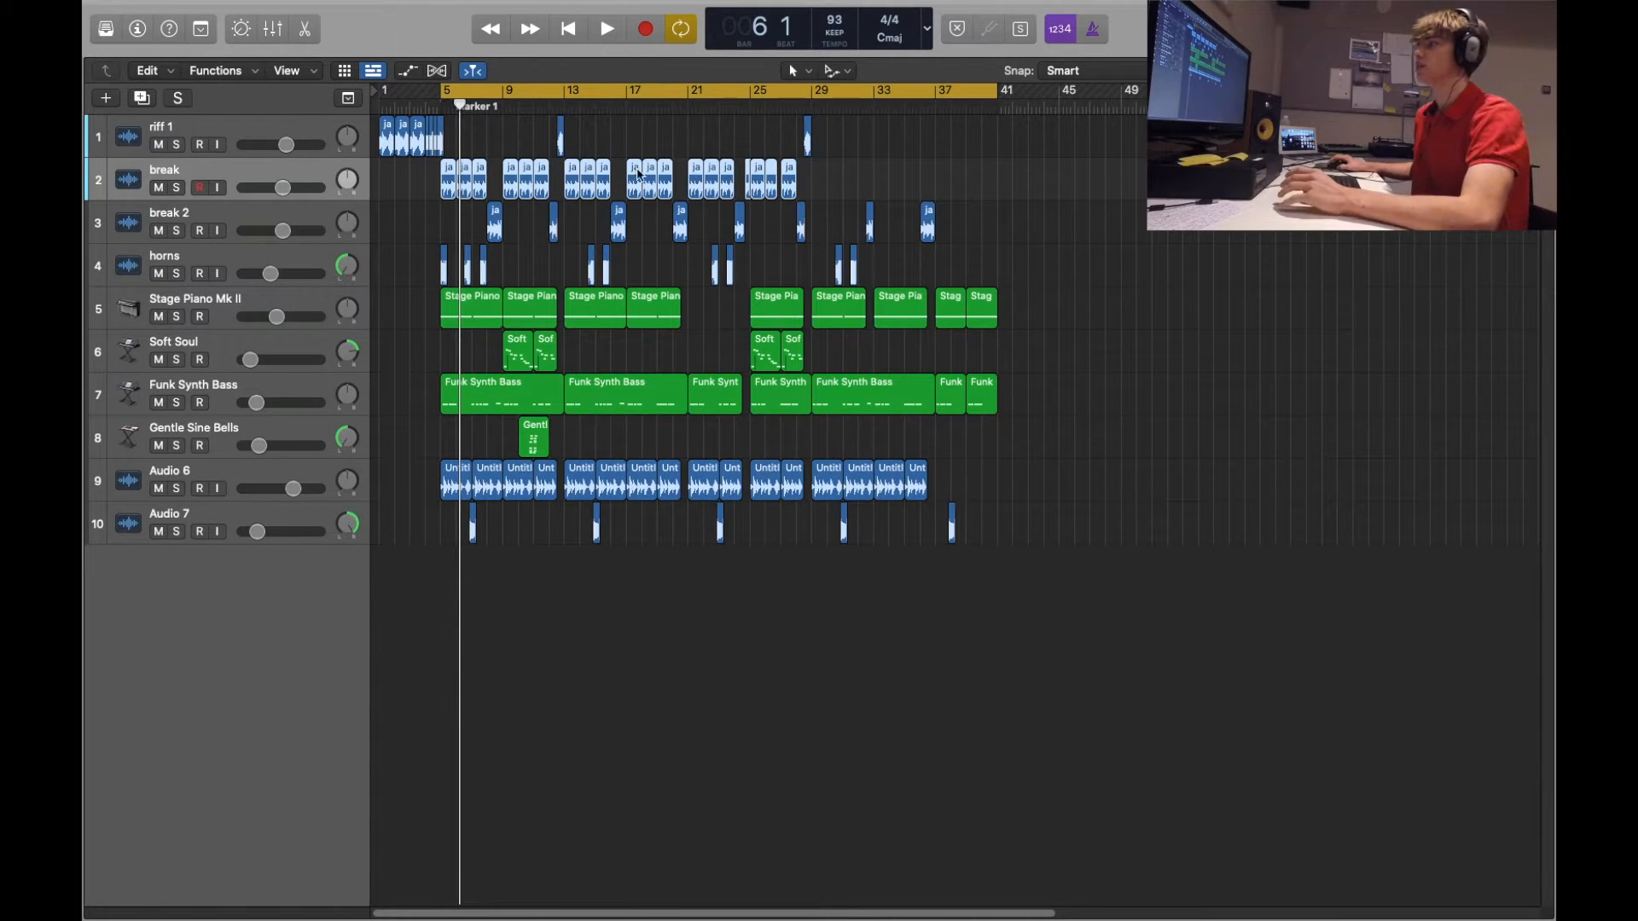
Look through the regions on the break, horns, Stage Piano Mk II, Soft Soul and Audio 6 tracks
mouse_move(795, 184)
left_mouse_down()
mouse_move(1017, 178)
mouse_move(797, 193)
left_mouse_up()
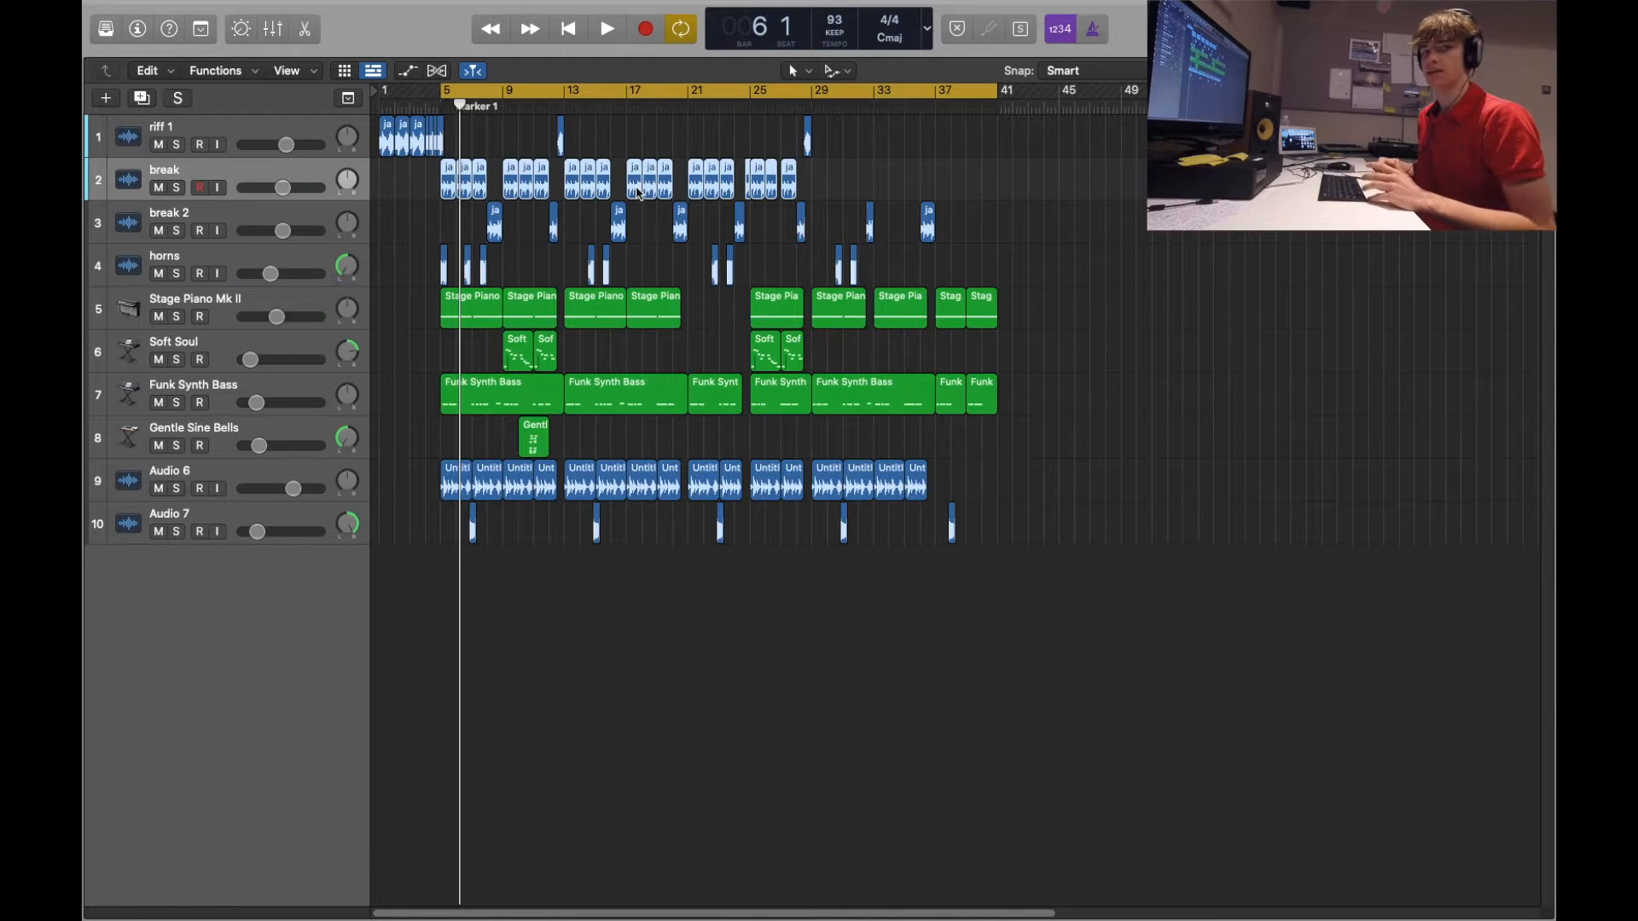
left_click(514, 267)
left_click(484, 311)
left_click(510, 315)
left_click(614, 317)
left_click(529, 357)
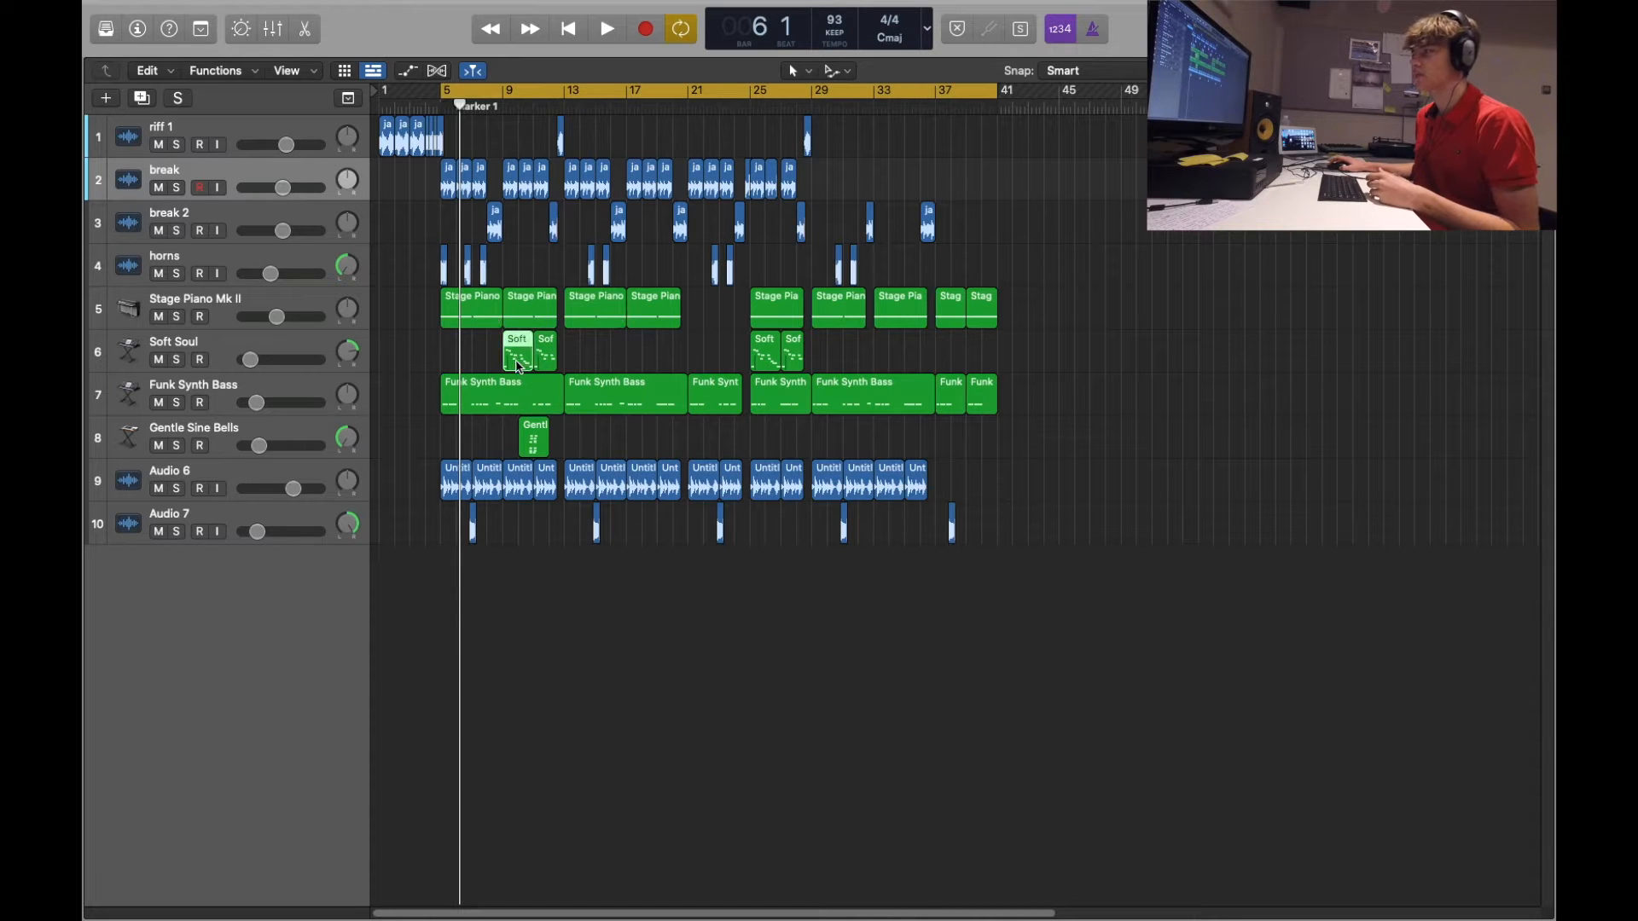
left_click(464, 484)
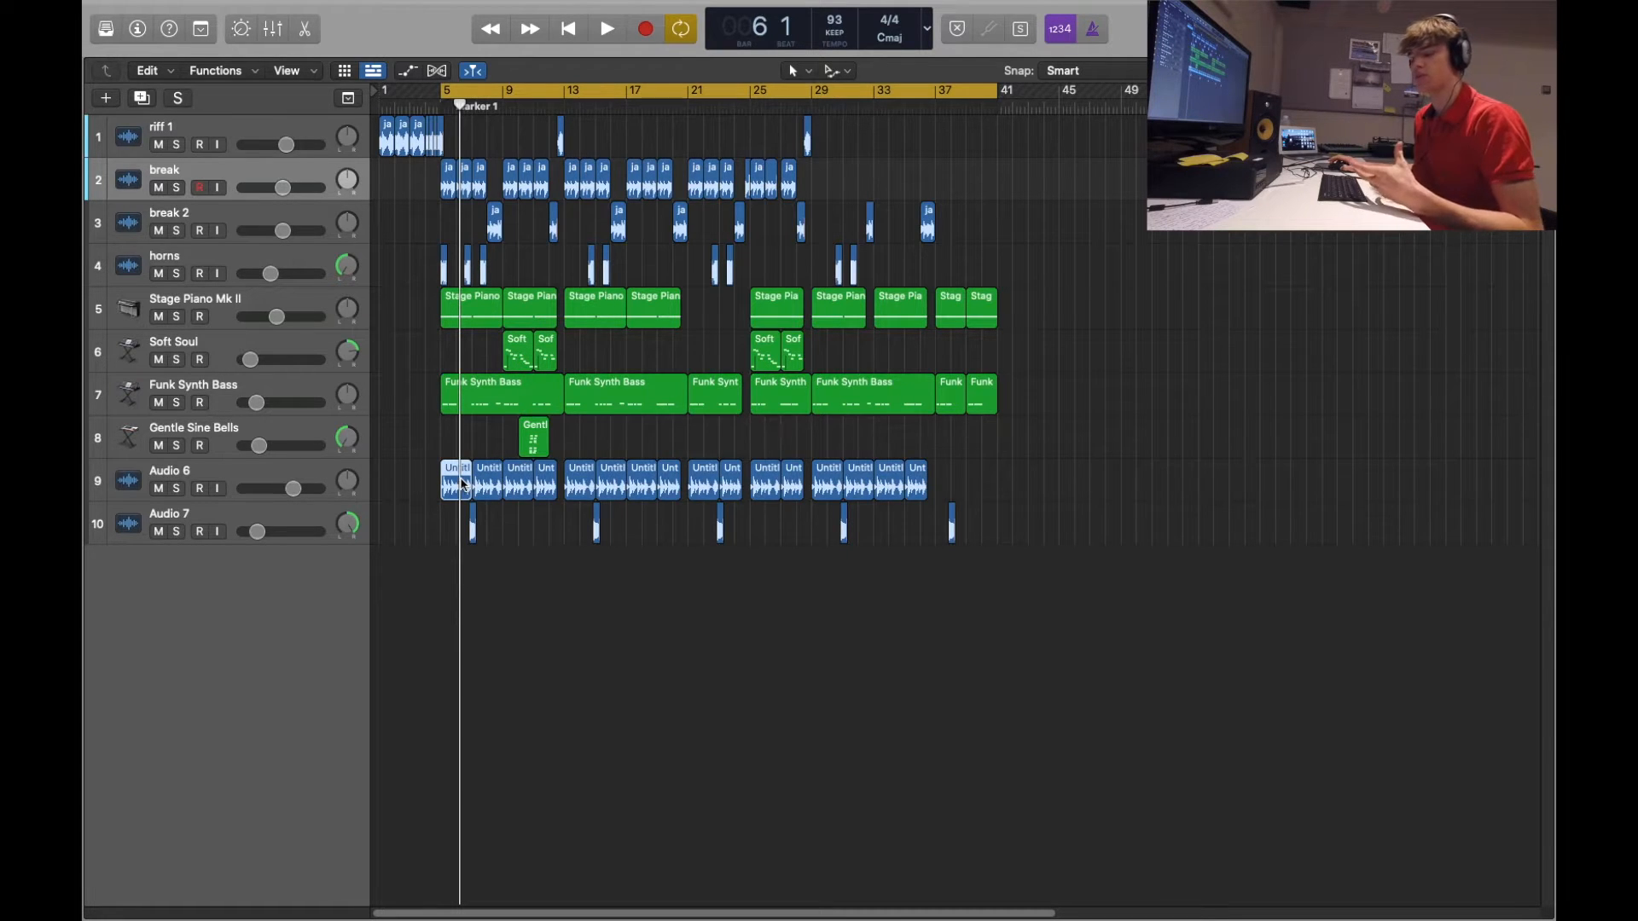
left_click_drag(408, 495, 985, 468)
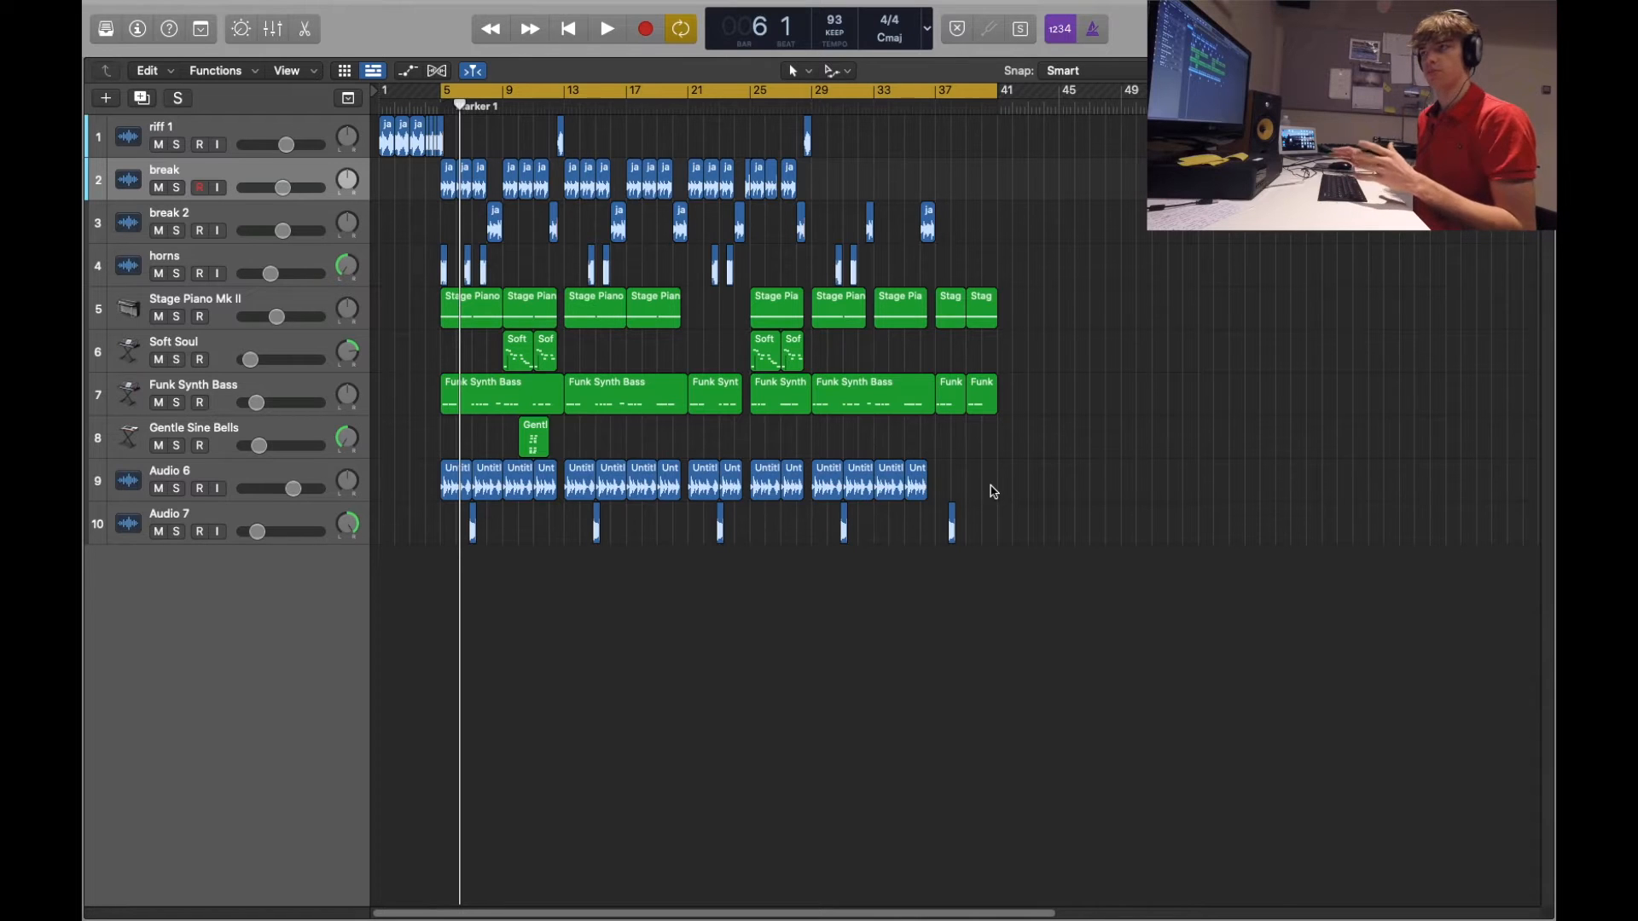
Start exporting all tracks as audio files
mouse_move(219, 3)
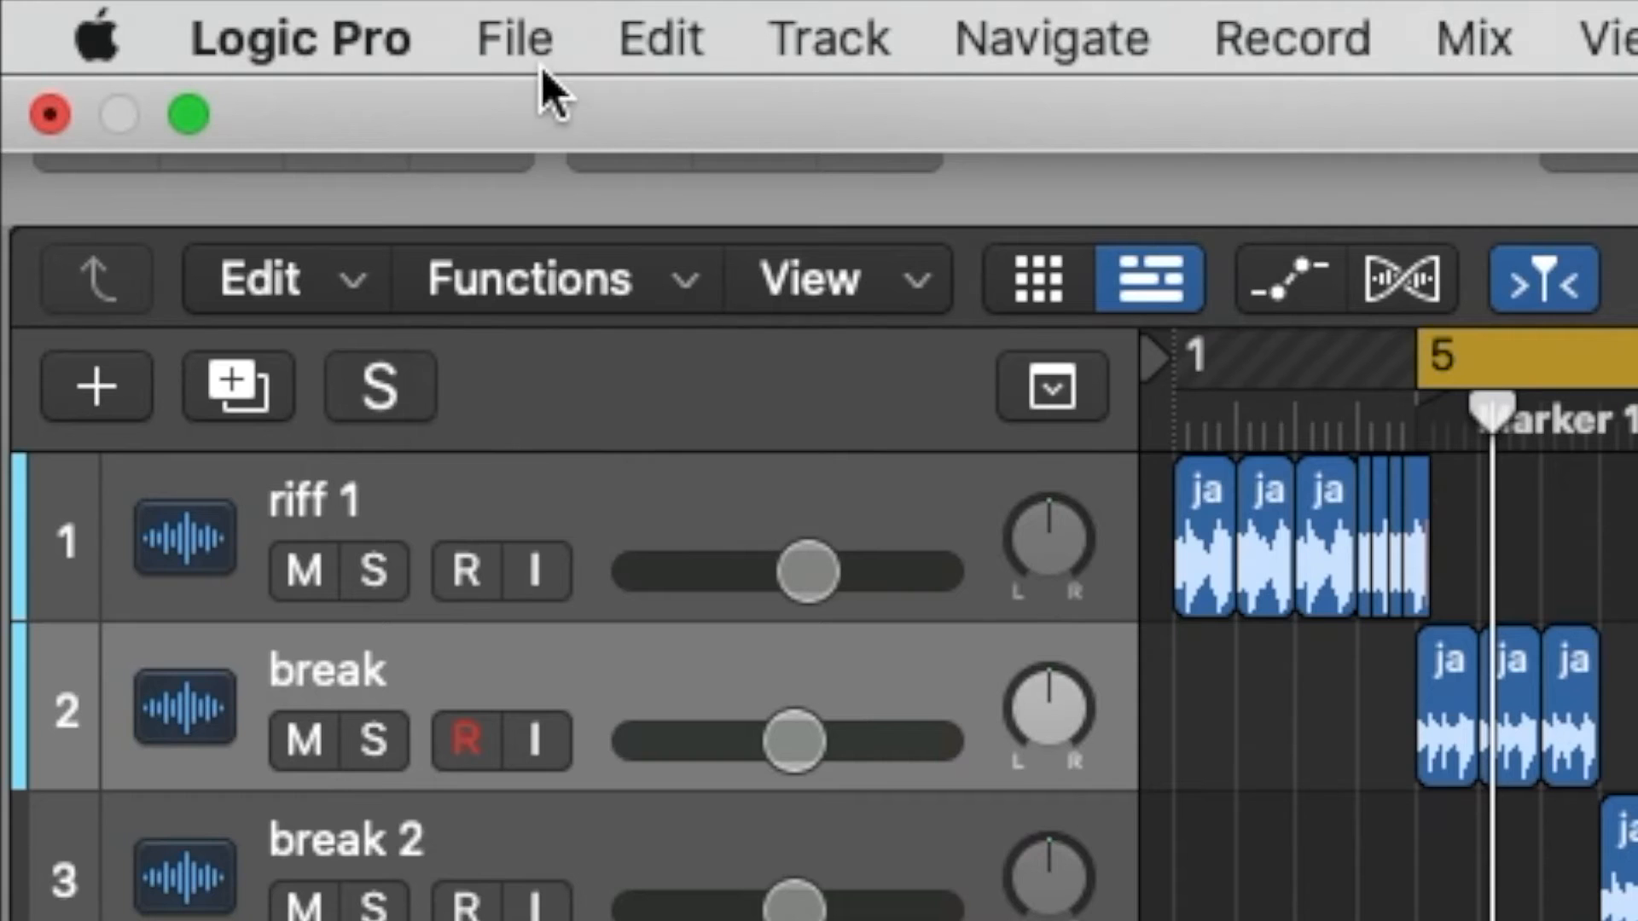
left_click(512, 38)
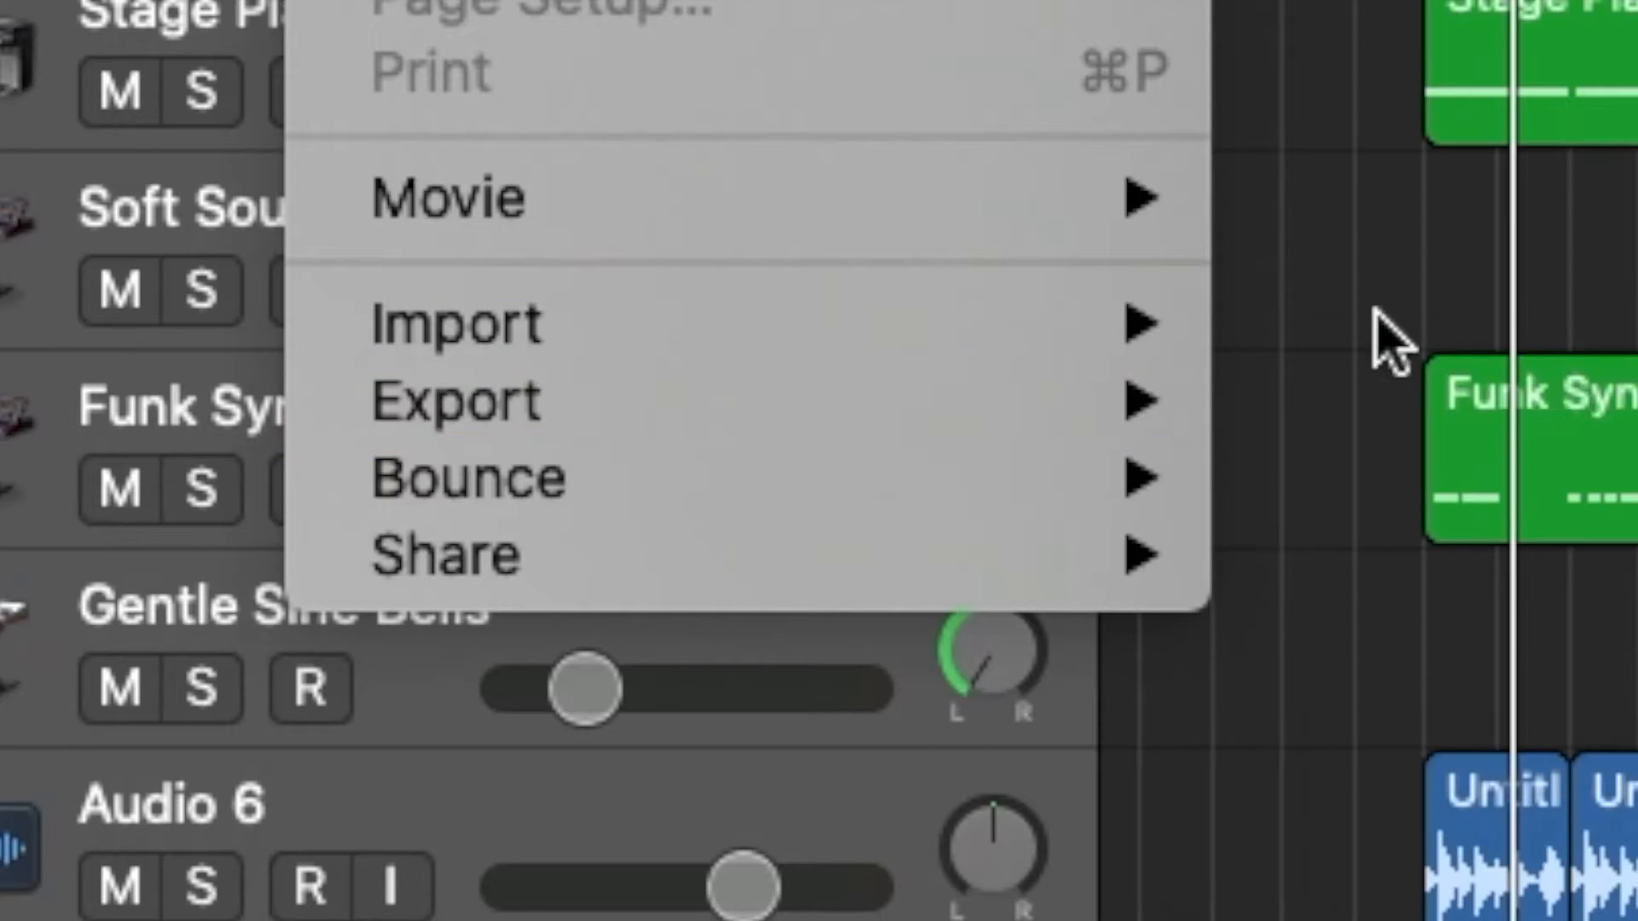
mouse_move(1066, 401)
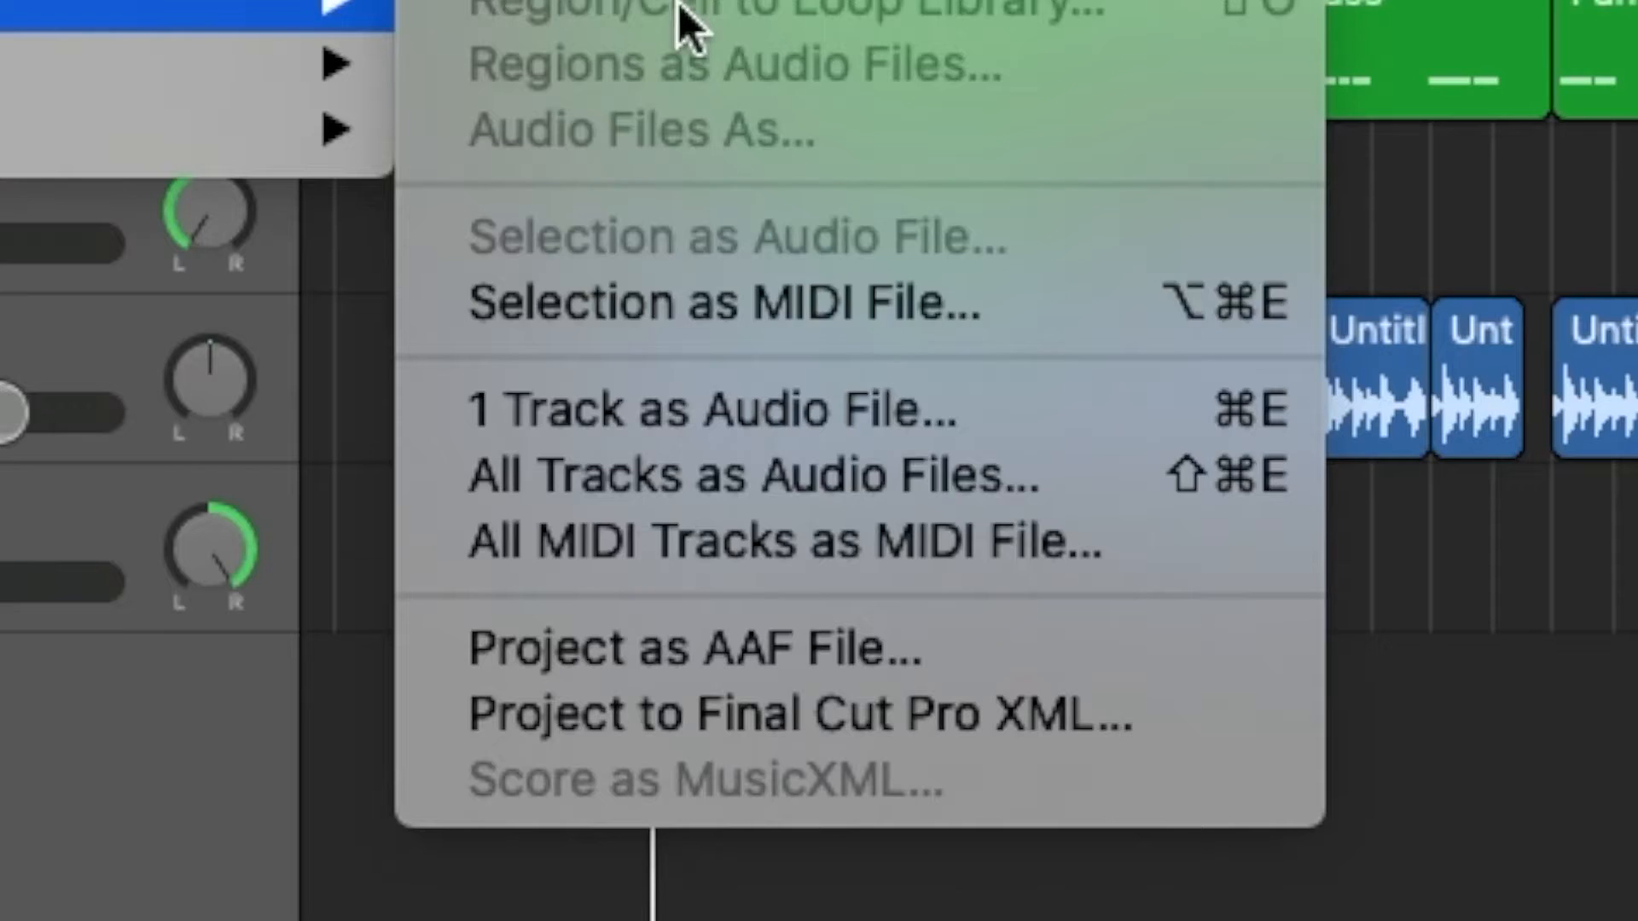
left_click(800, 465)
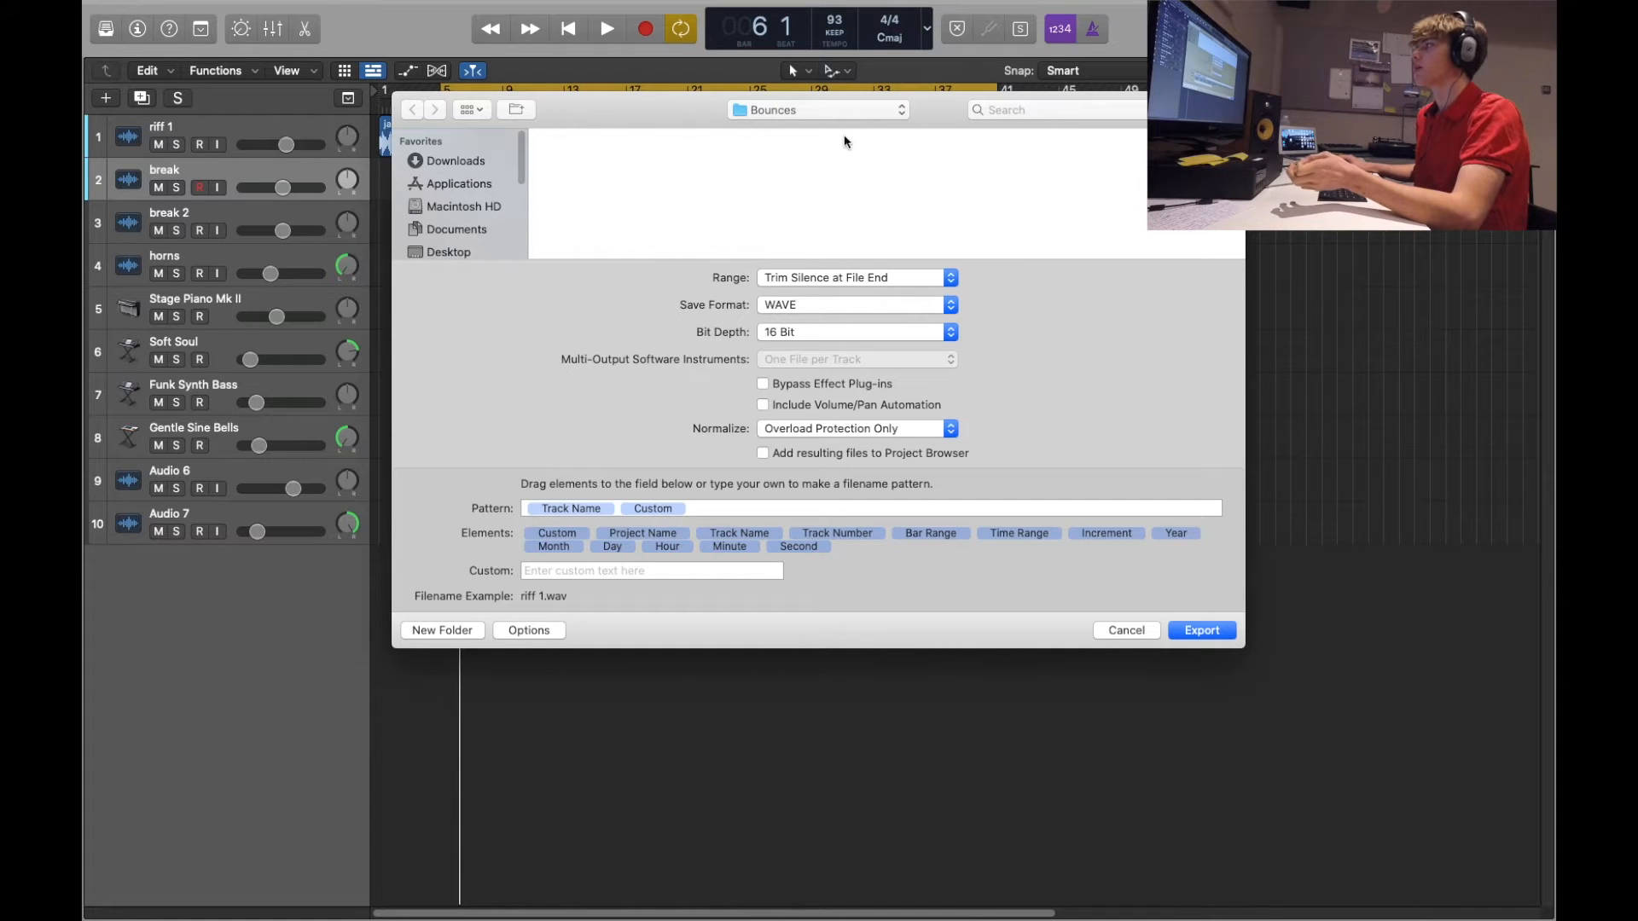
Create a new folder named "Mixing stems" on the Desktop as the export destination
scroll(461, 236, "down", 3)
scroll(462, 234, "up", 3)
scroll(462, 235, "down", 3)
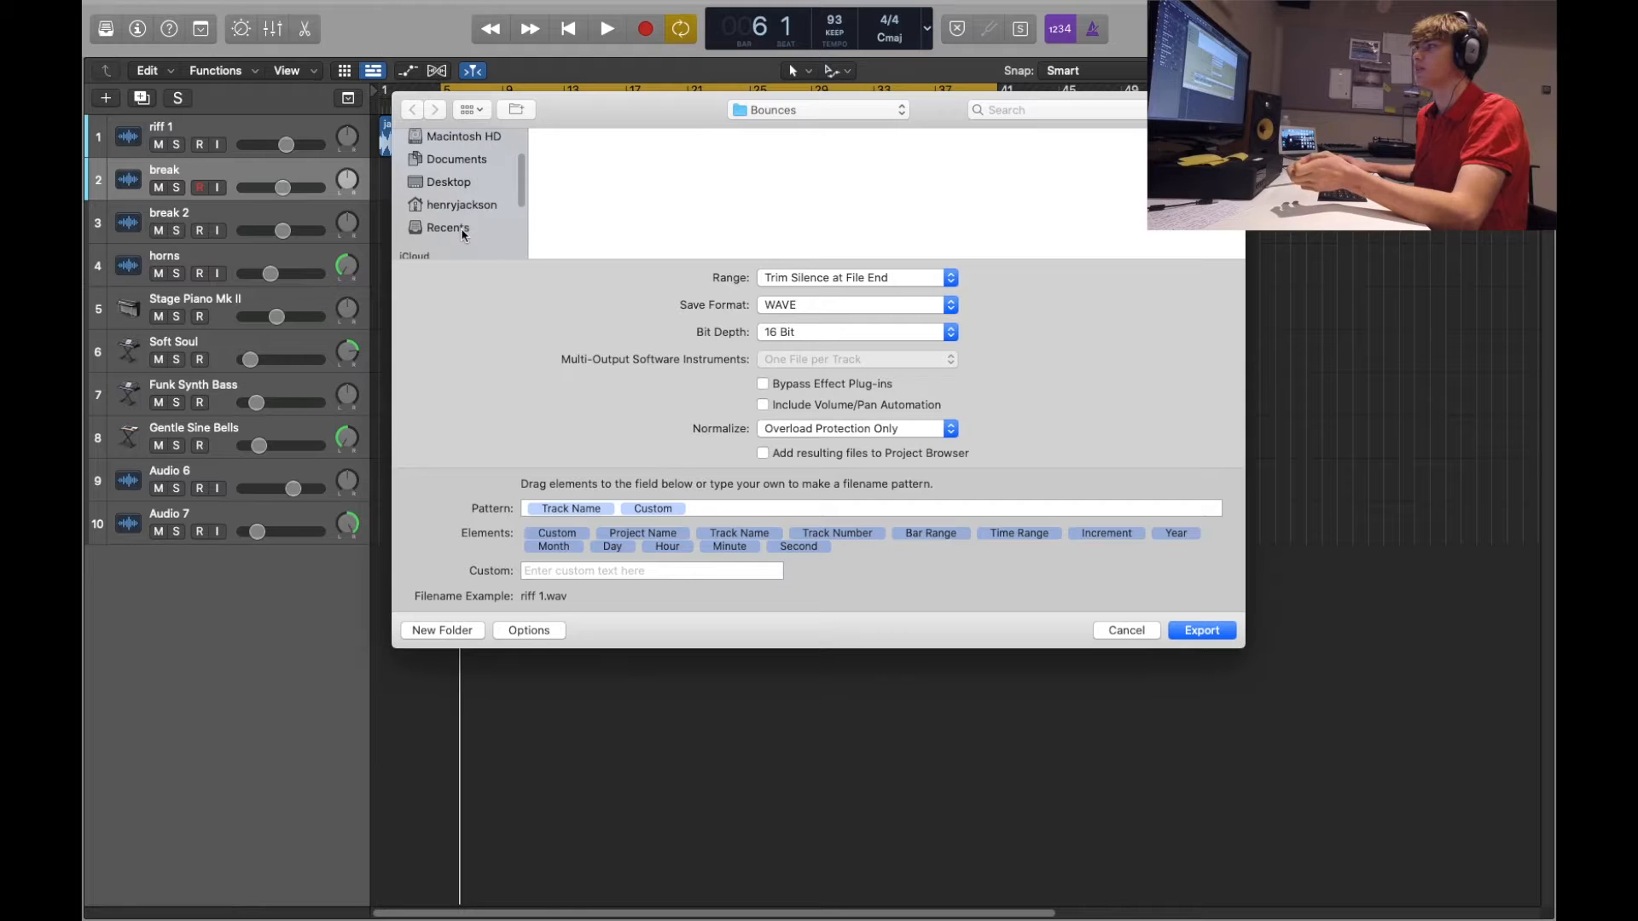
left_click(467, 184)
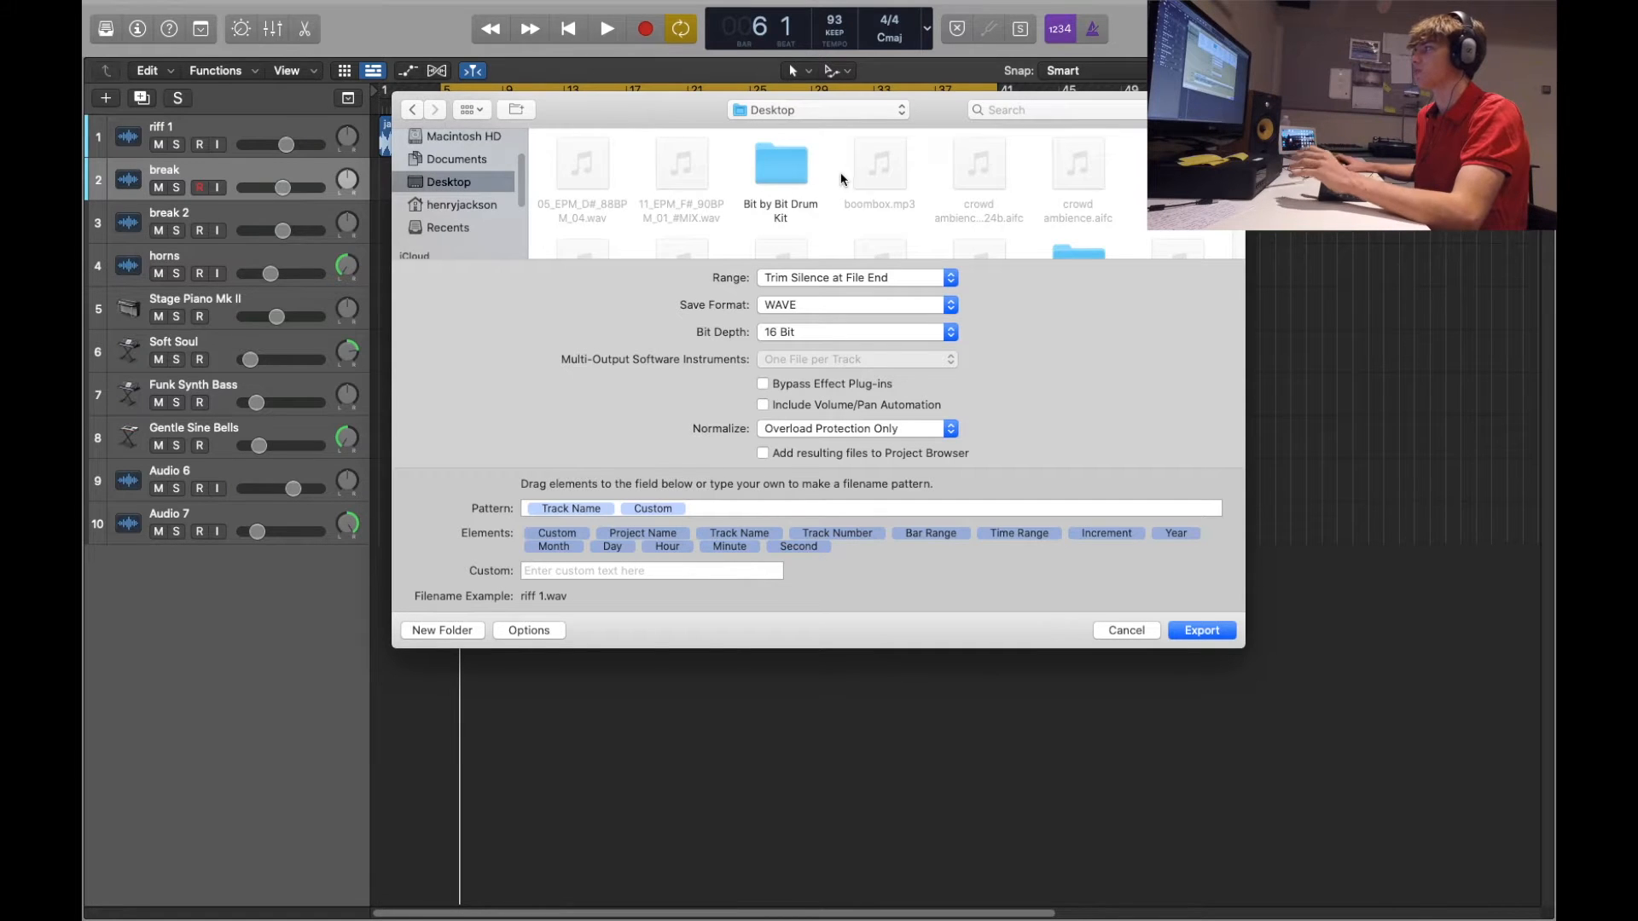
scroll(842, 186, "down", 10)
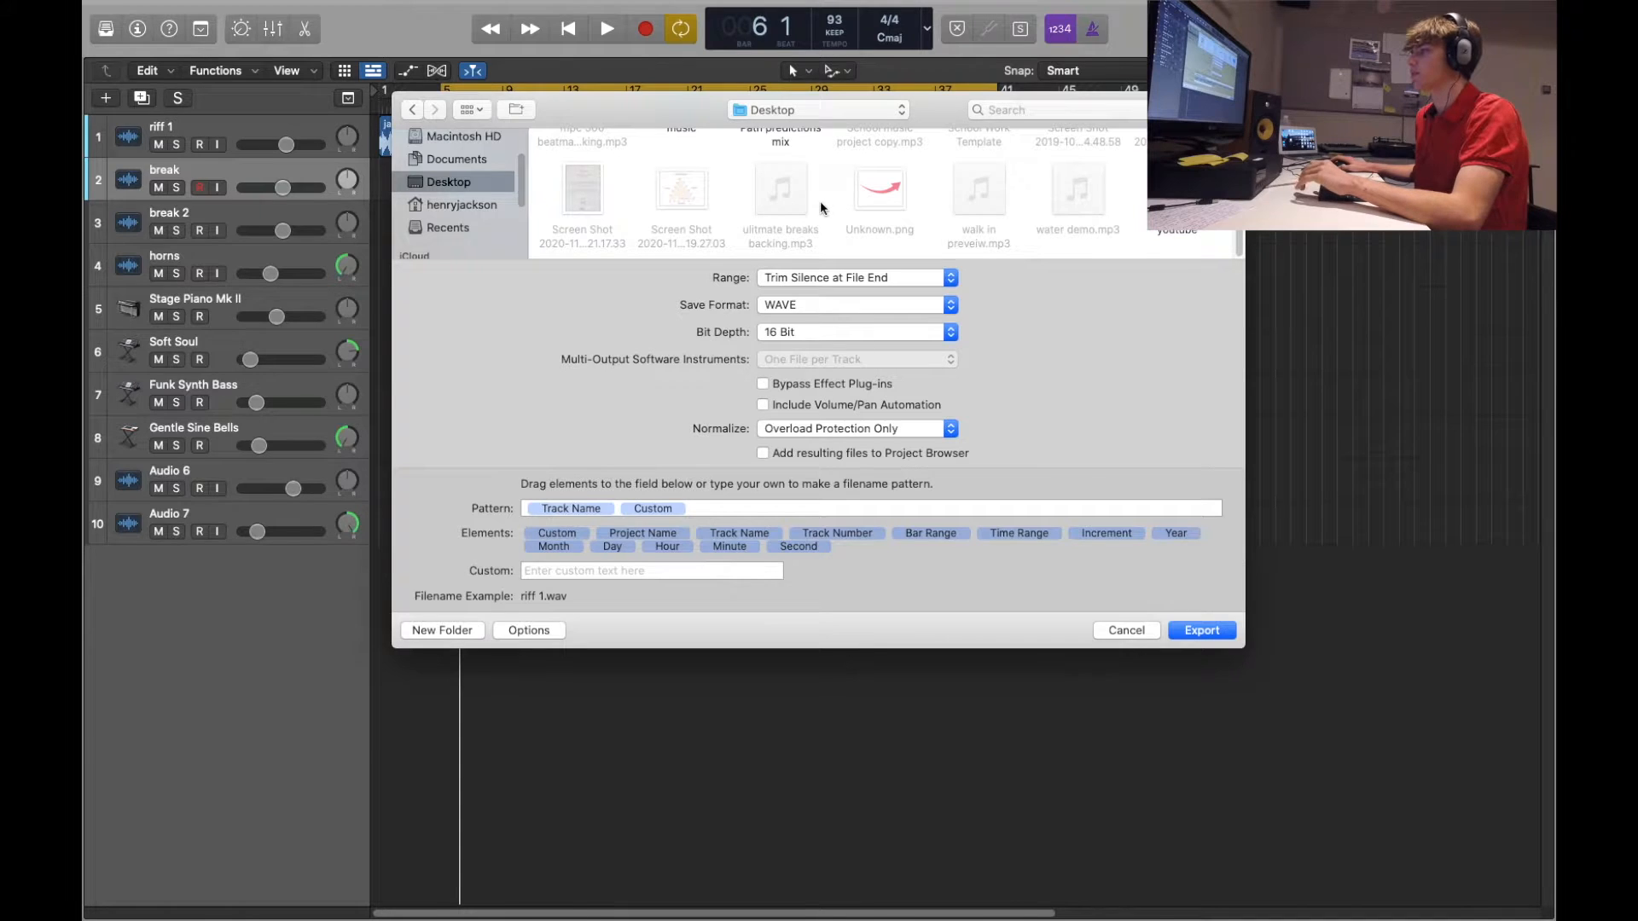
type("Mixing s")
type("tems")
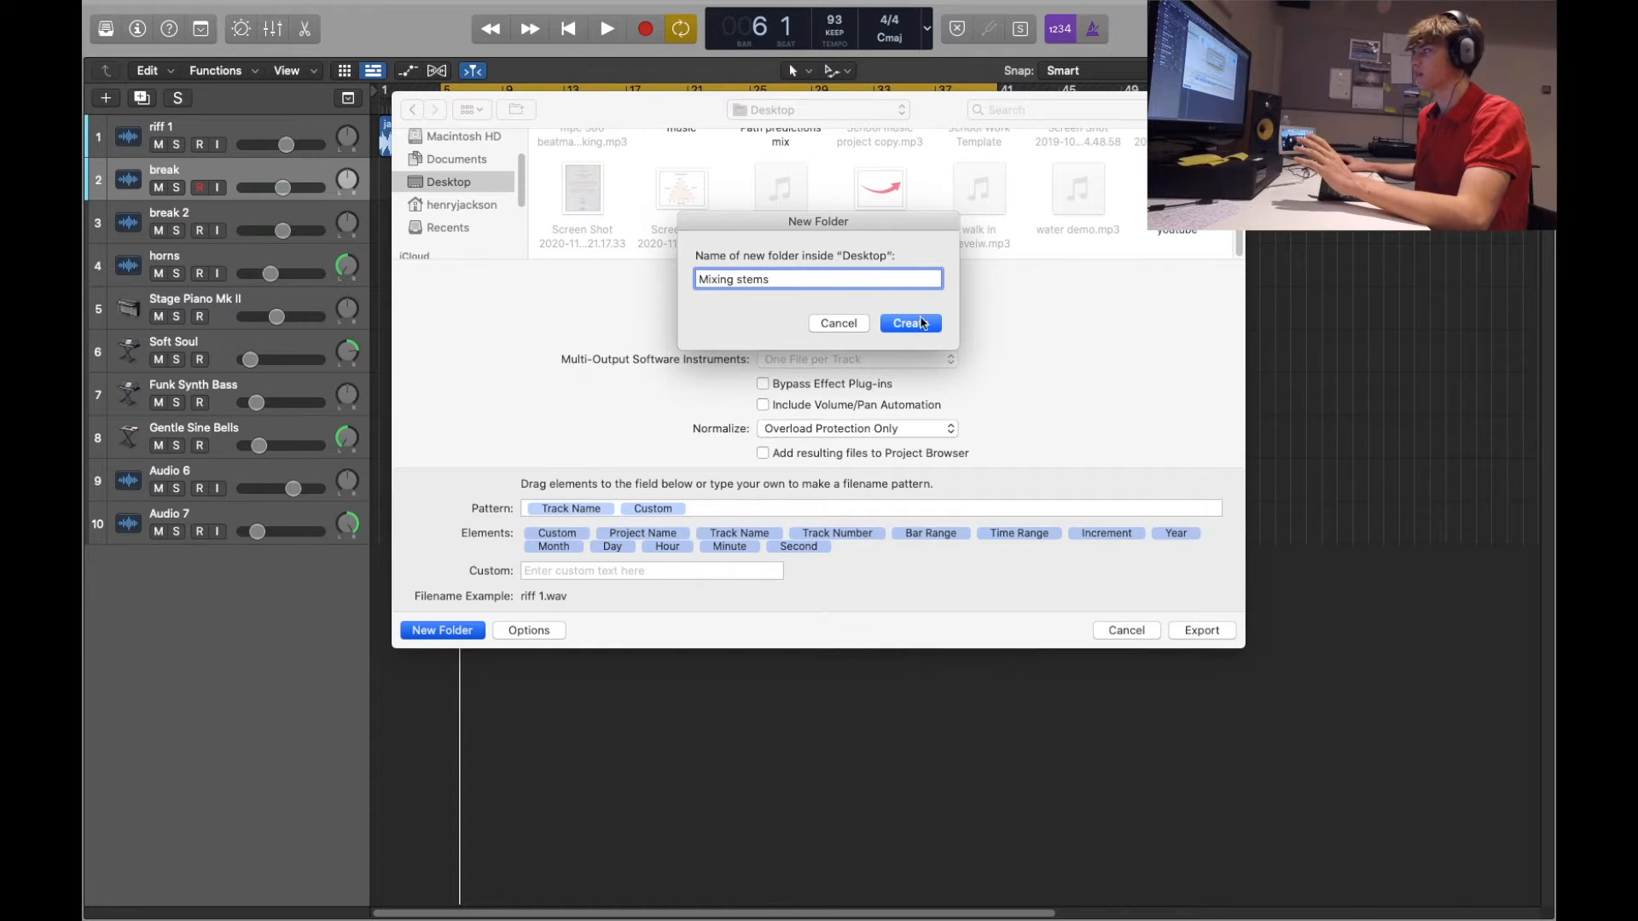
left_click(910, 322)
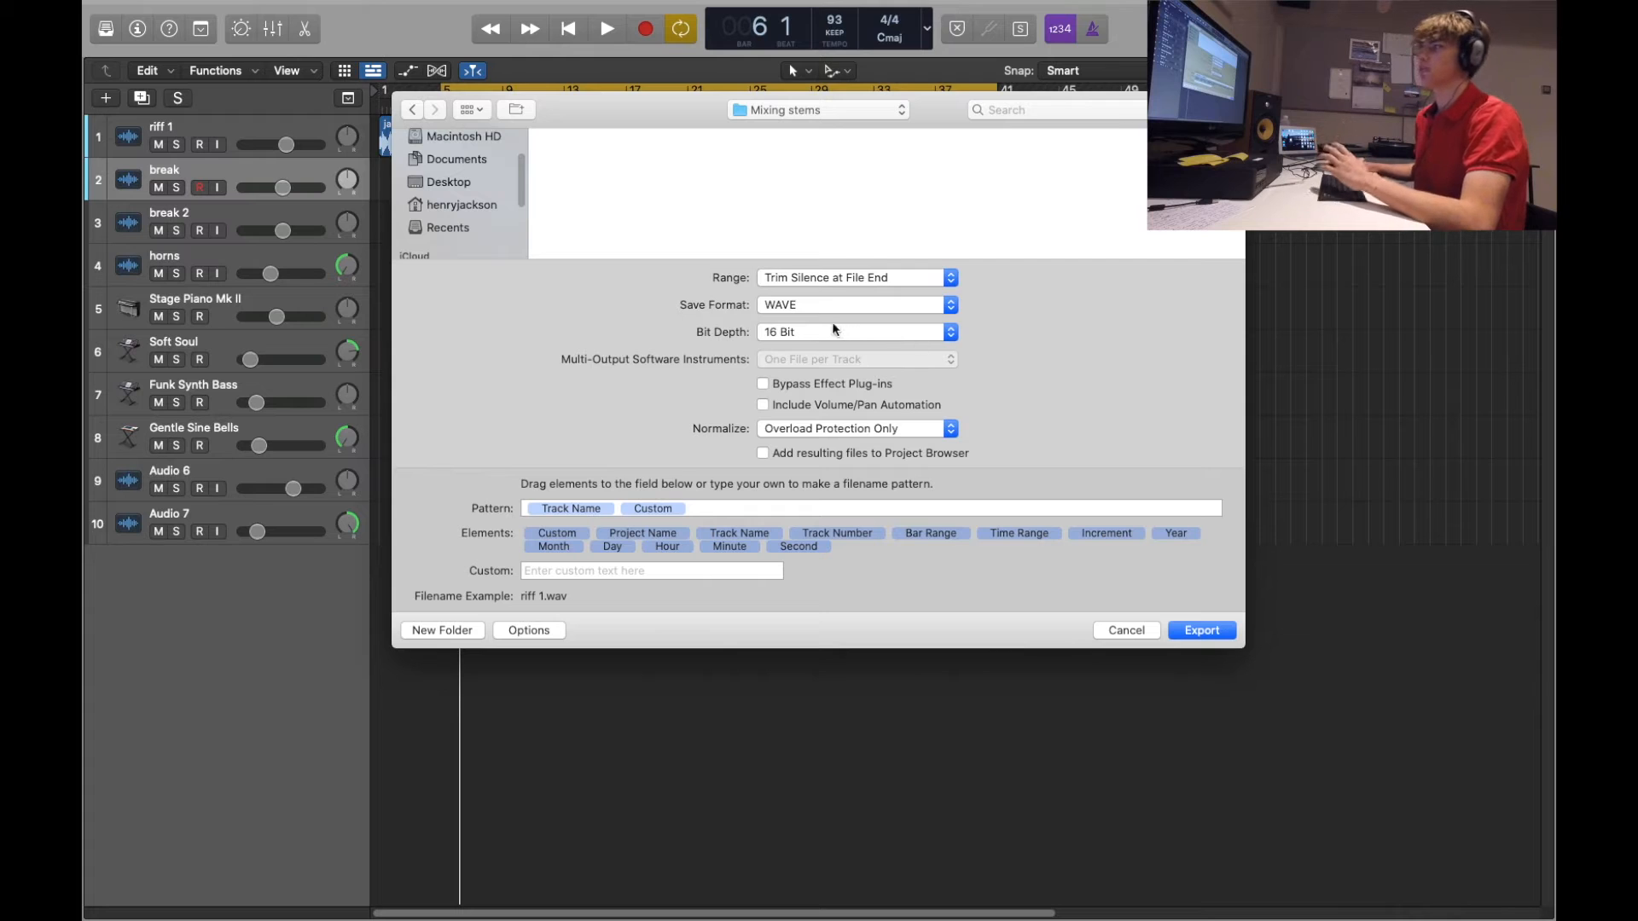
Choose Trim Silence at File End as the export range and WAVE as the save format
left_click(890, 280)
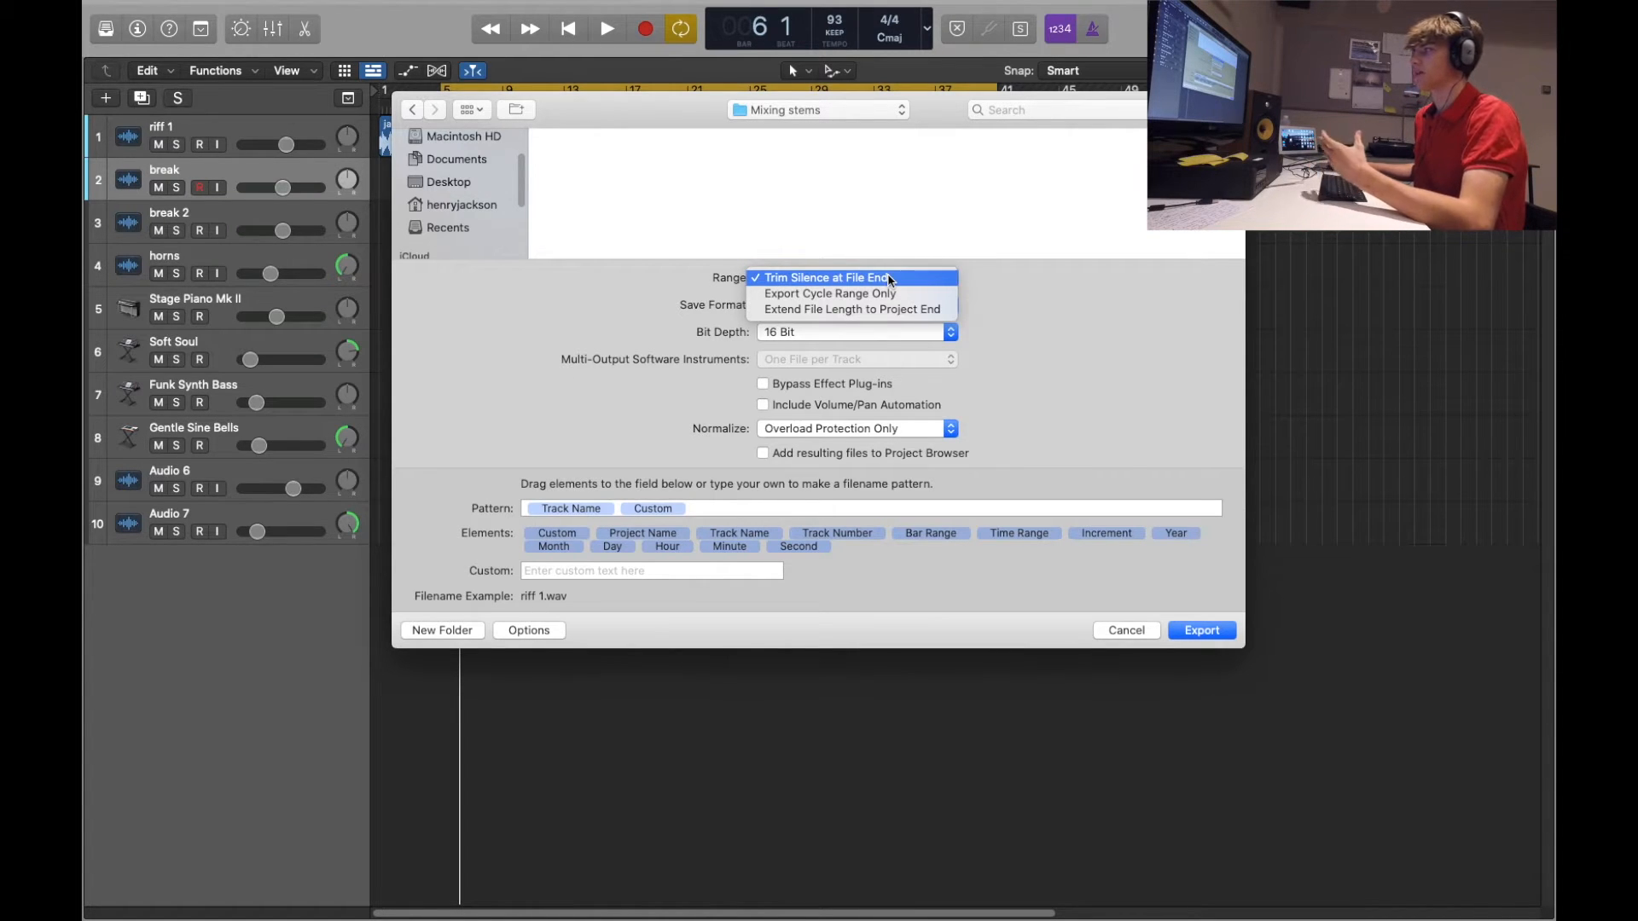
left_click(930, 282)
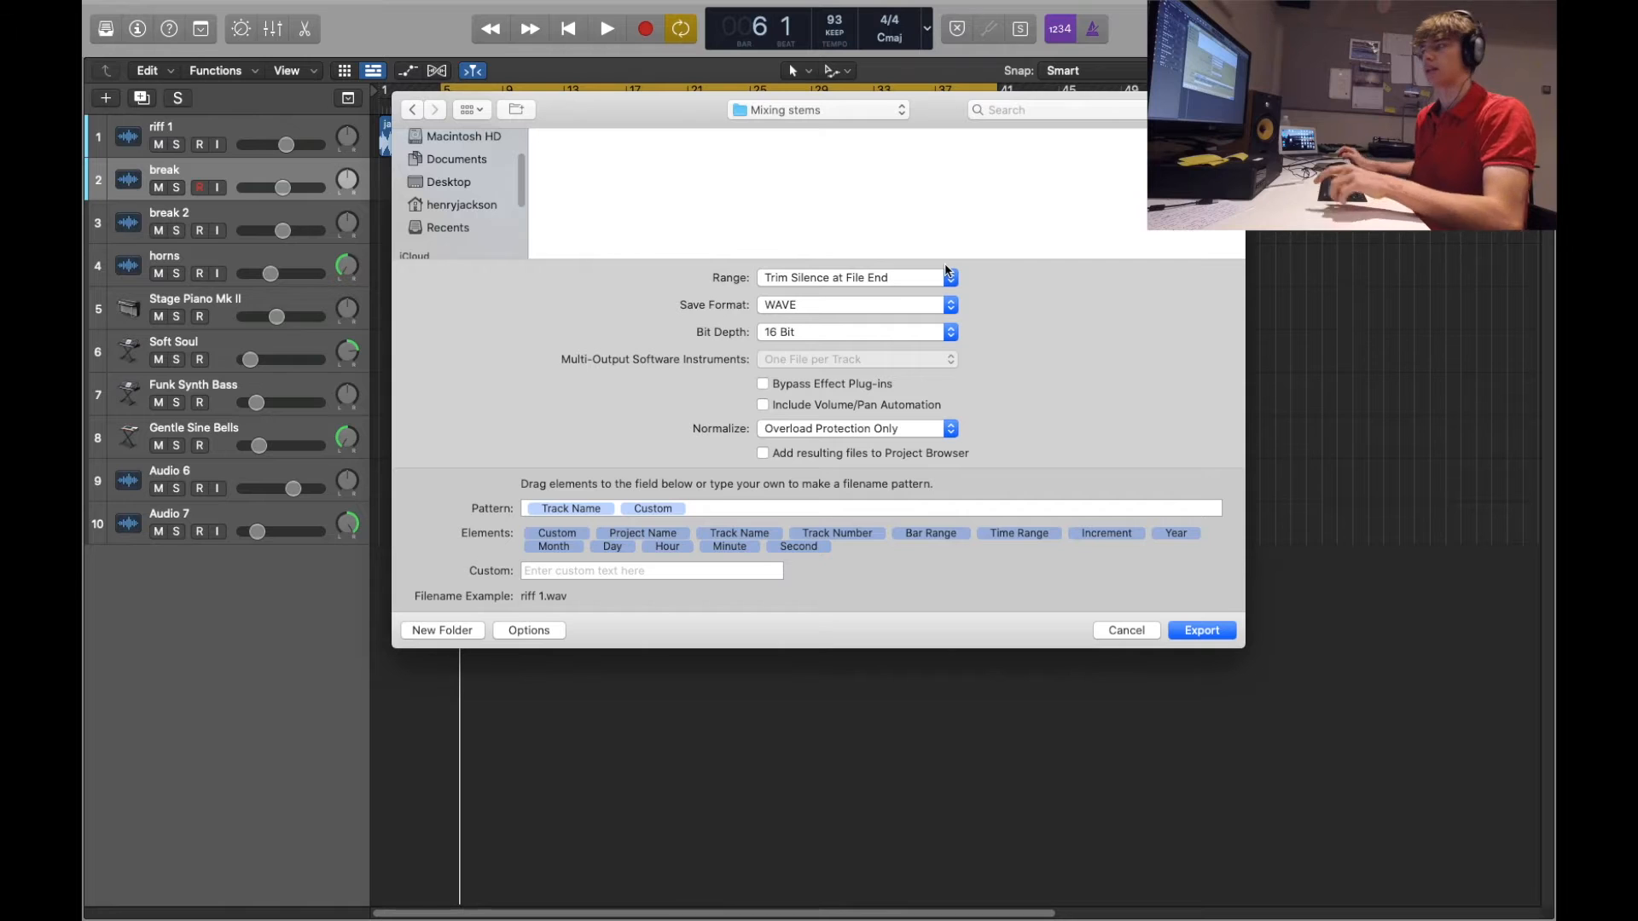
left_click(948, 312)
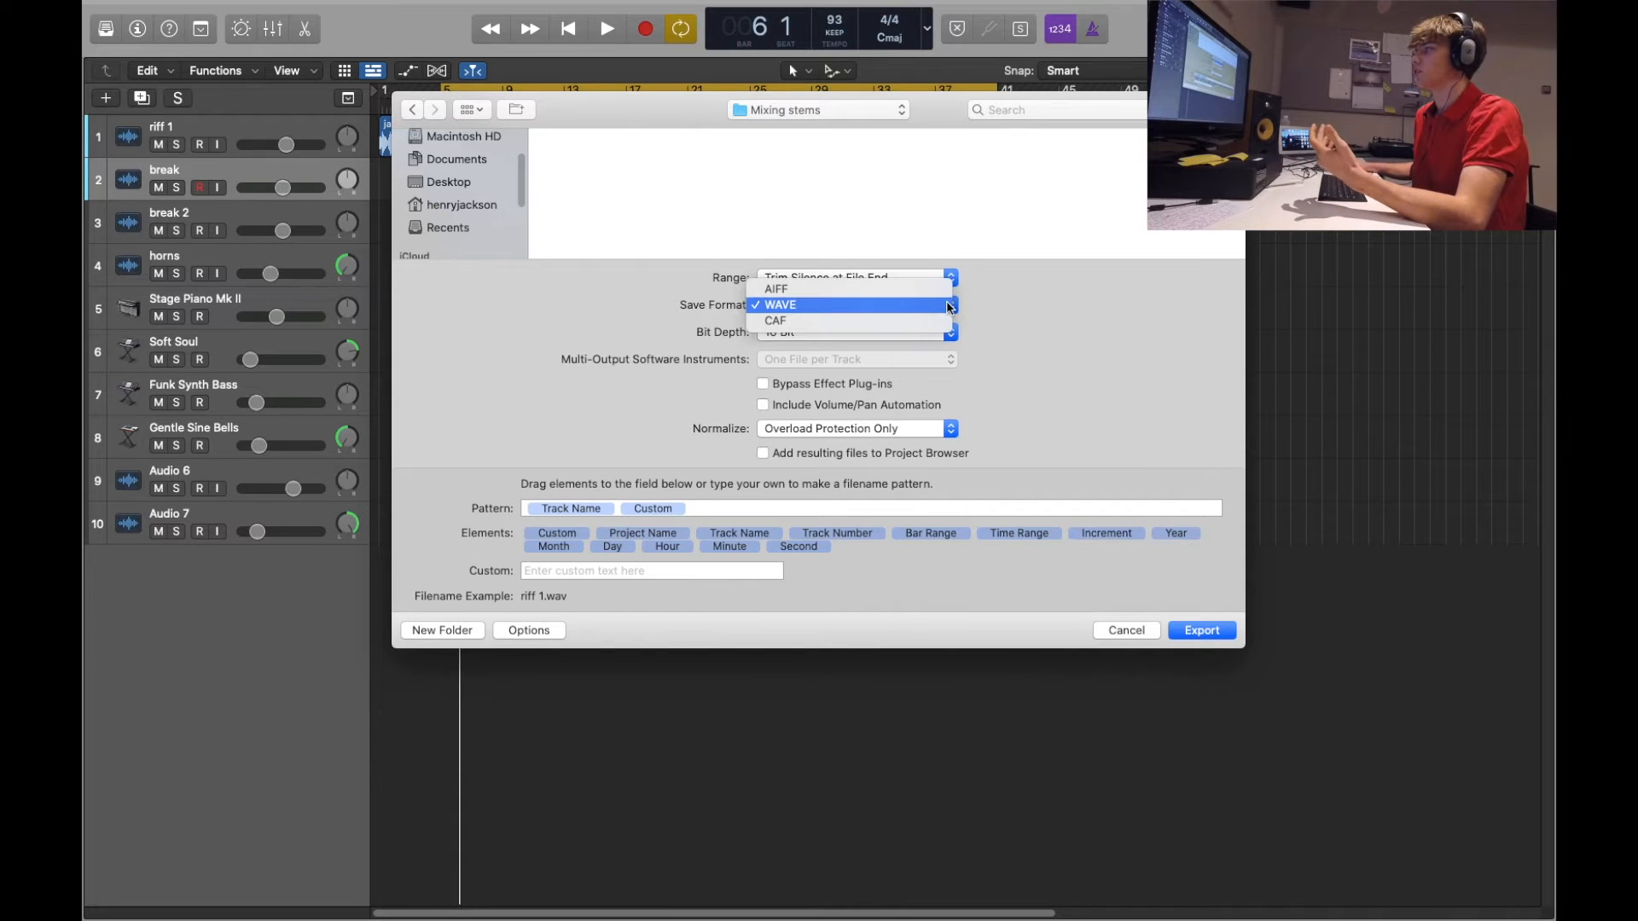
left_click(826, 308)
Compare the available bit depths, choose 16 Bit for the export, and open the Normalize choices
left_click(834, 333)
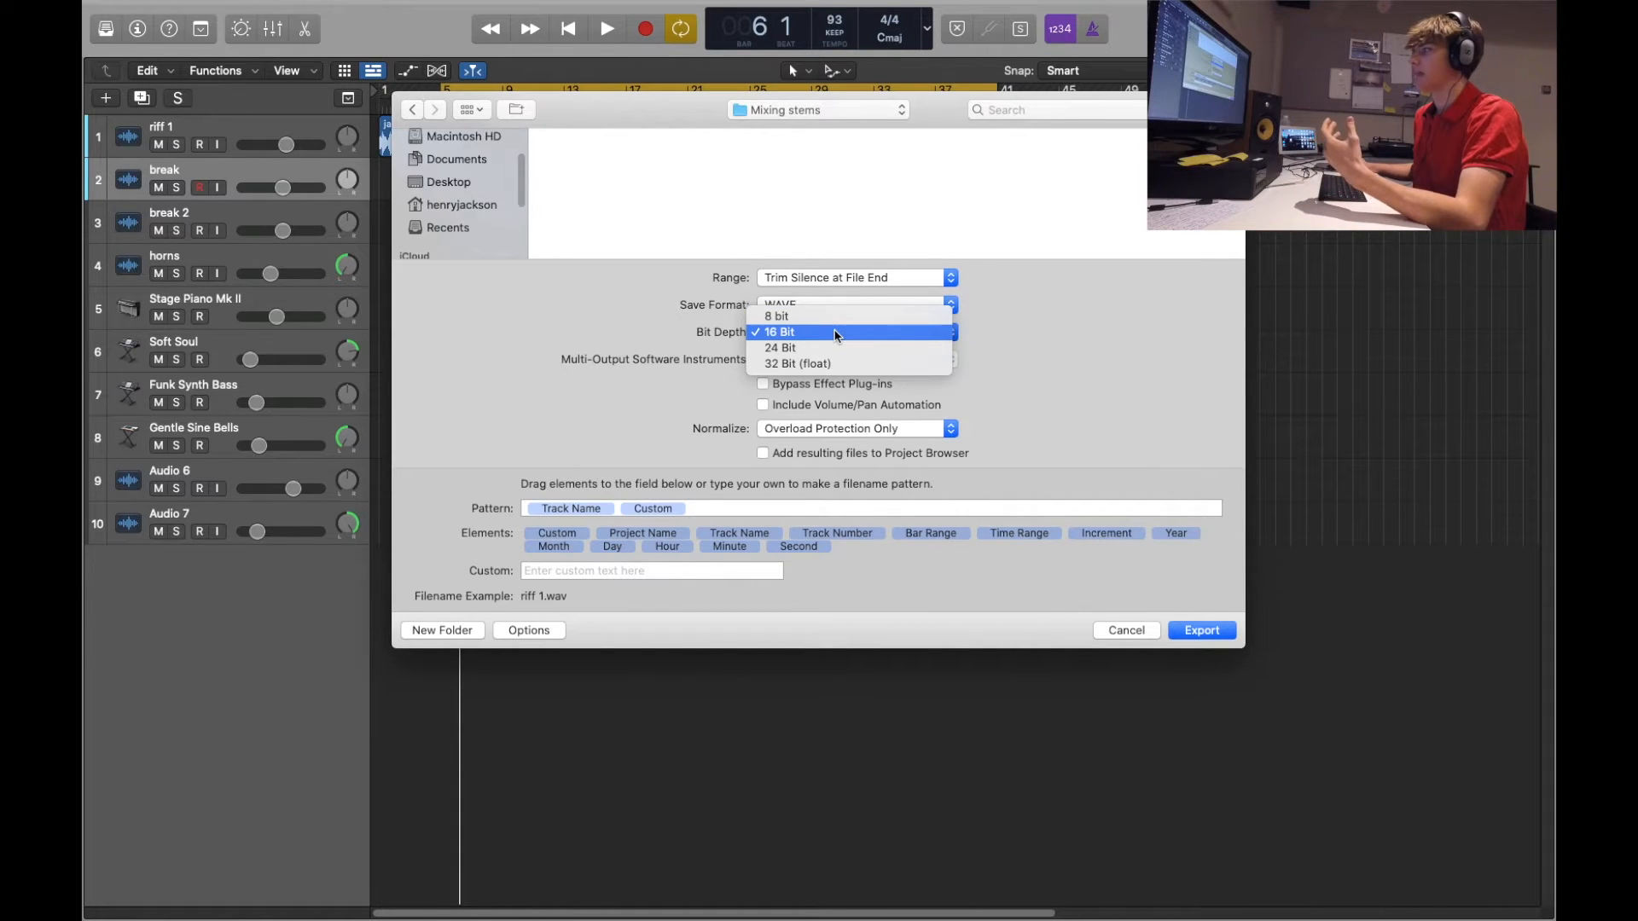
left_click(826, 332)
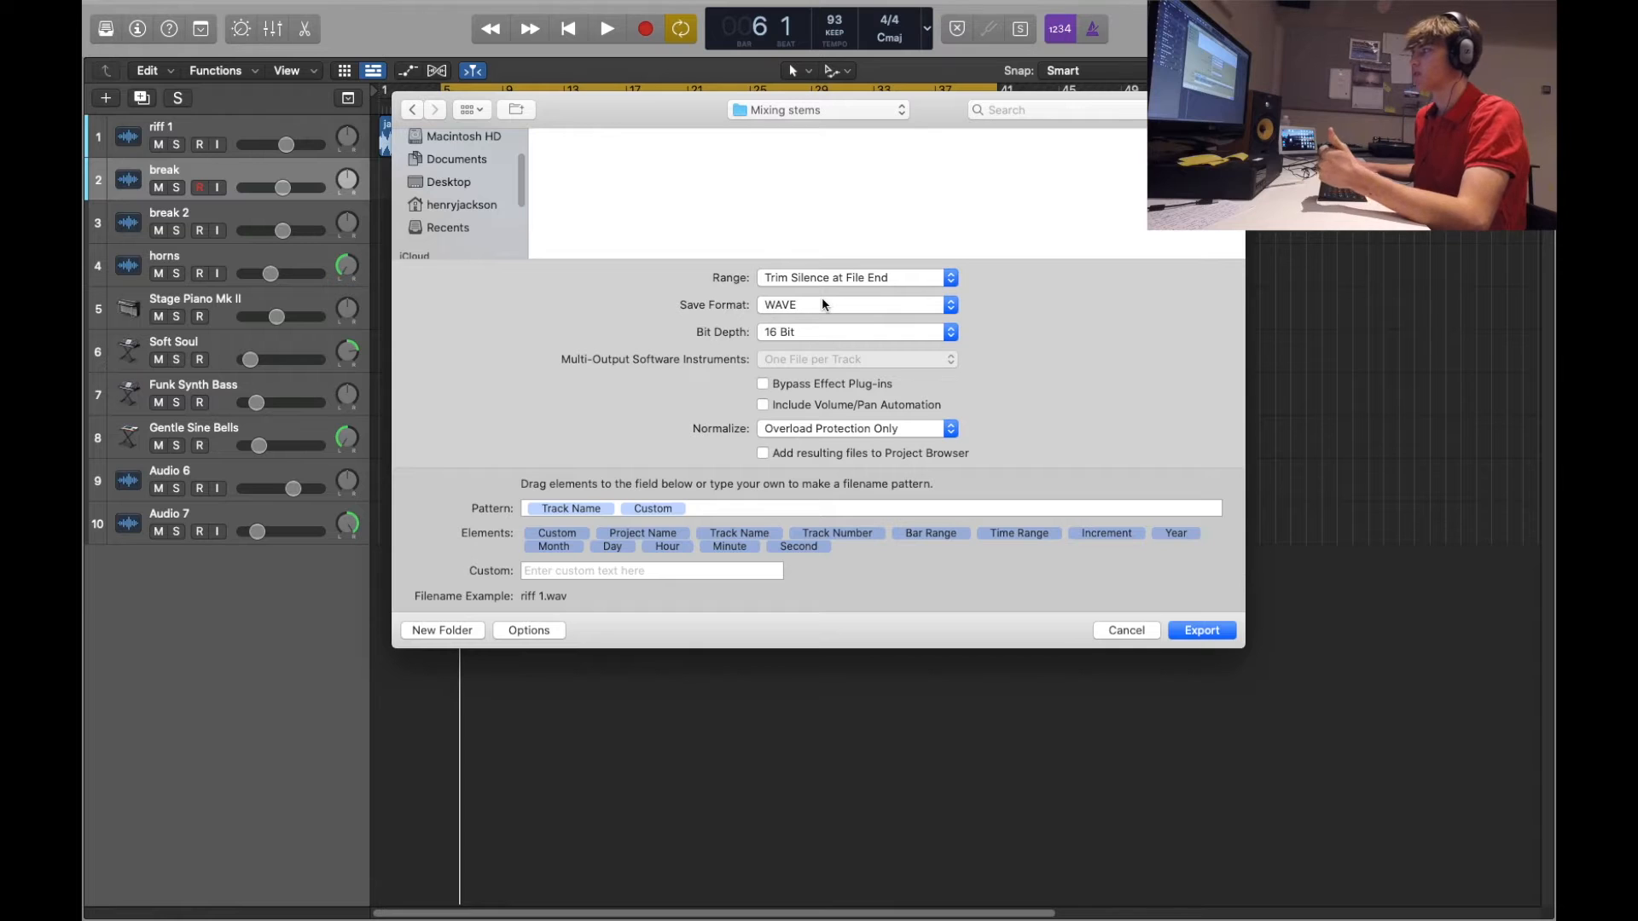
left_click(828, 332)
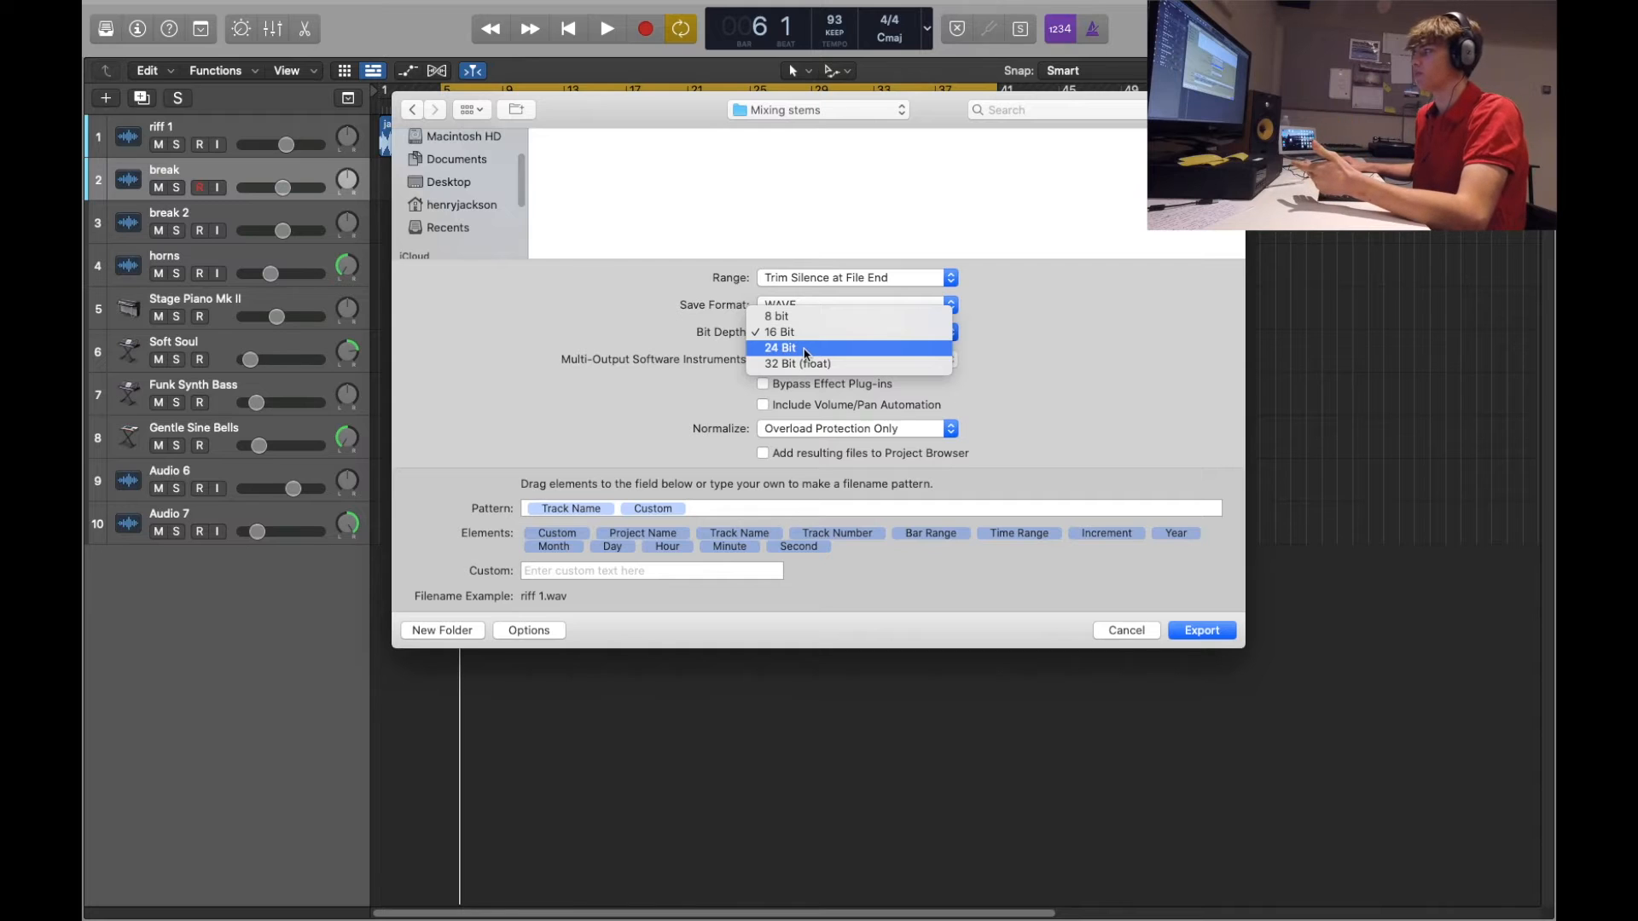
left_click(1023, 341)
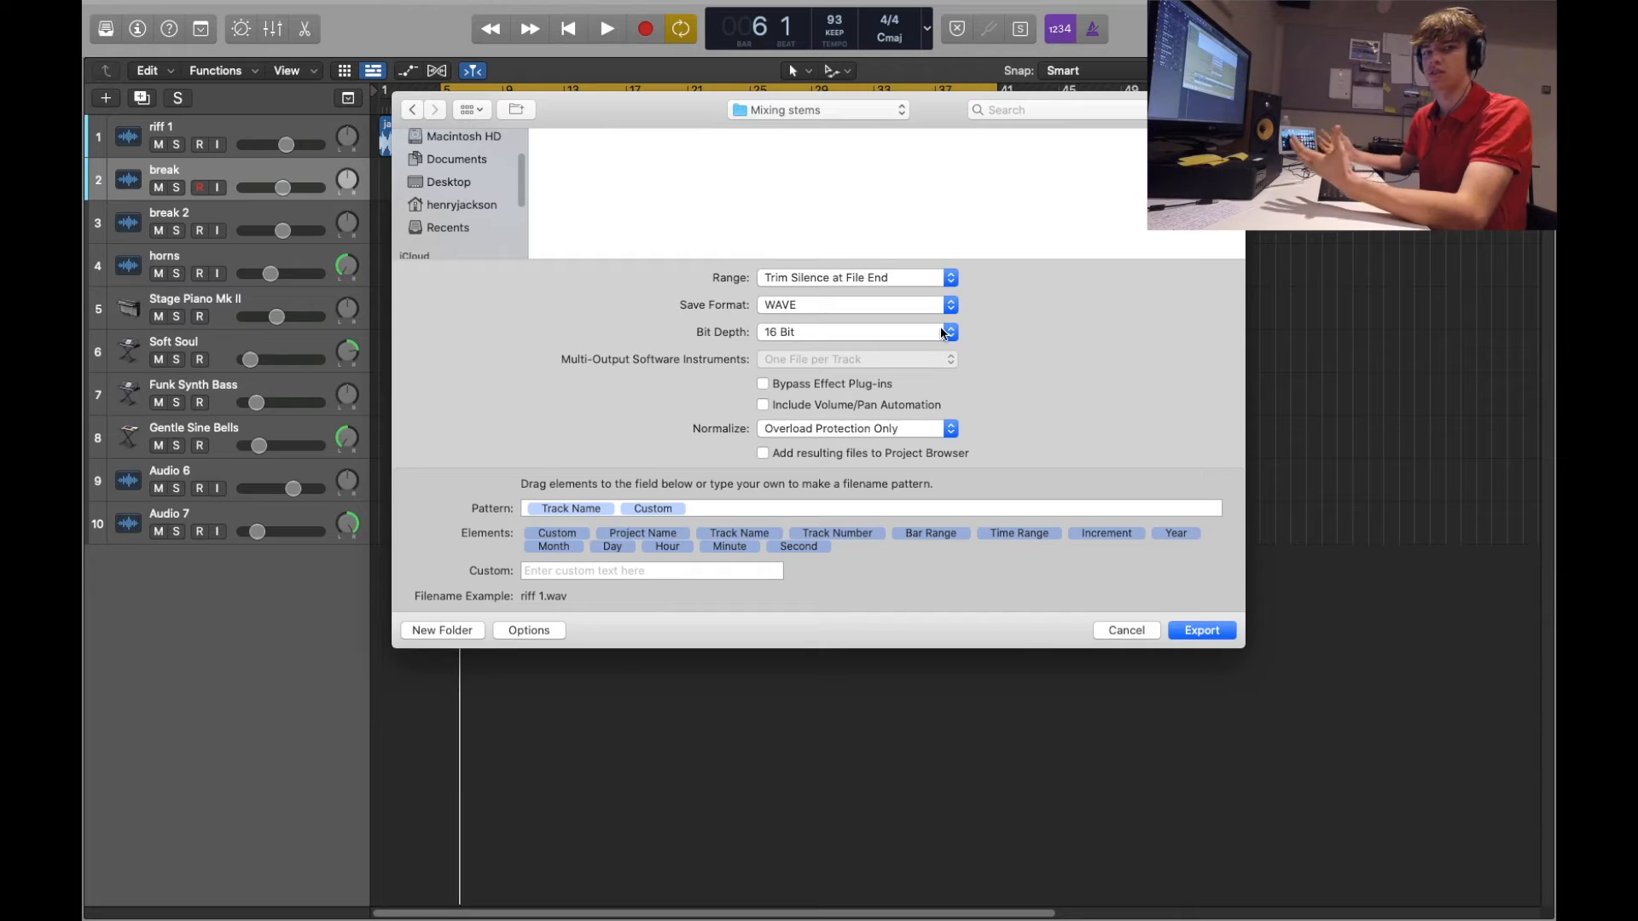
left_click(946, 334)
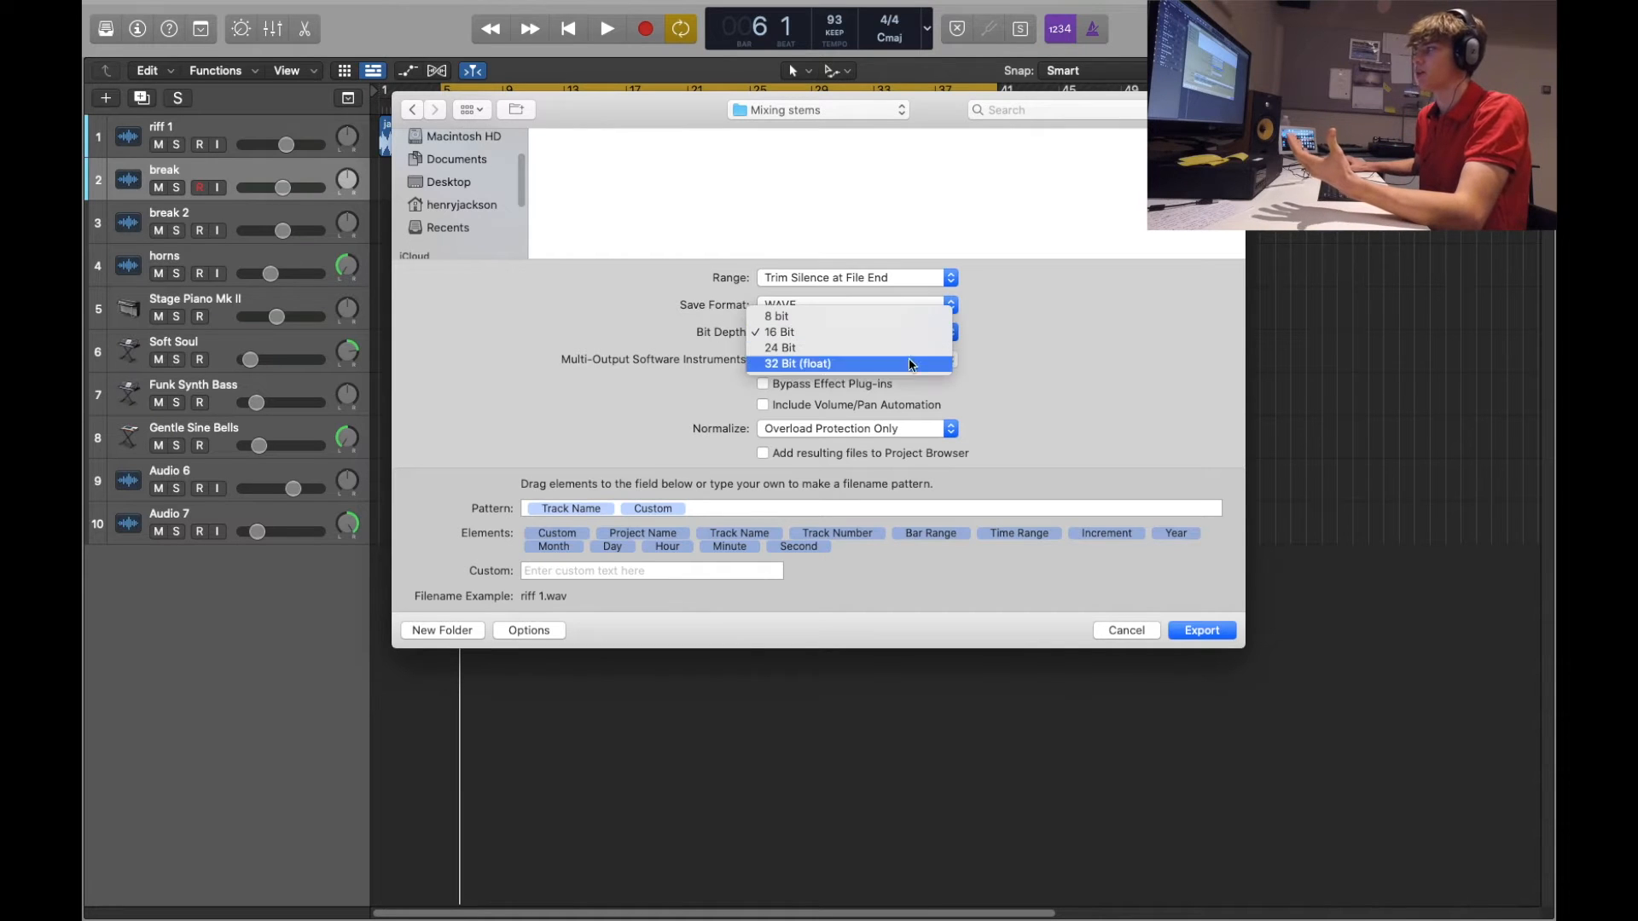
left_click(949, 332)
left_click(949, 335)
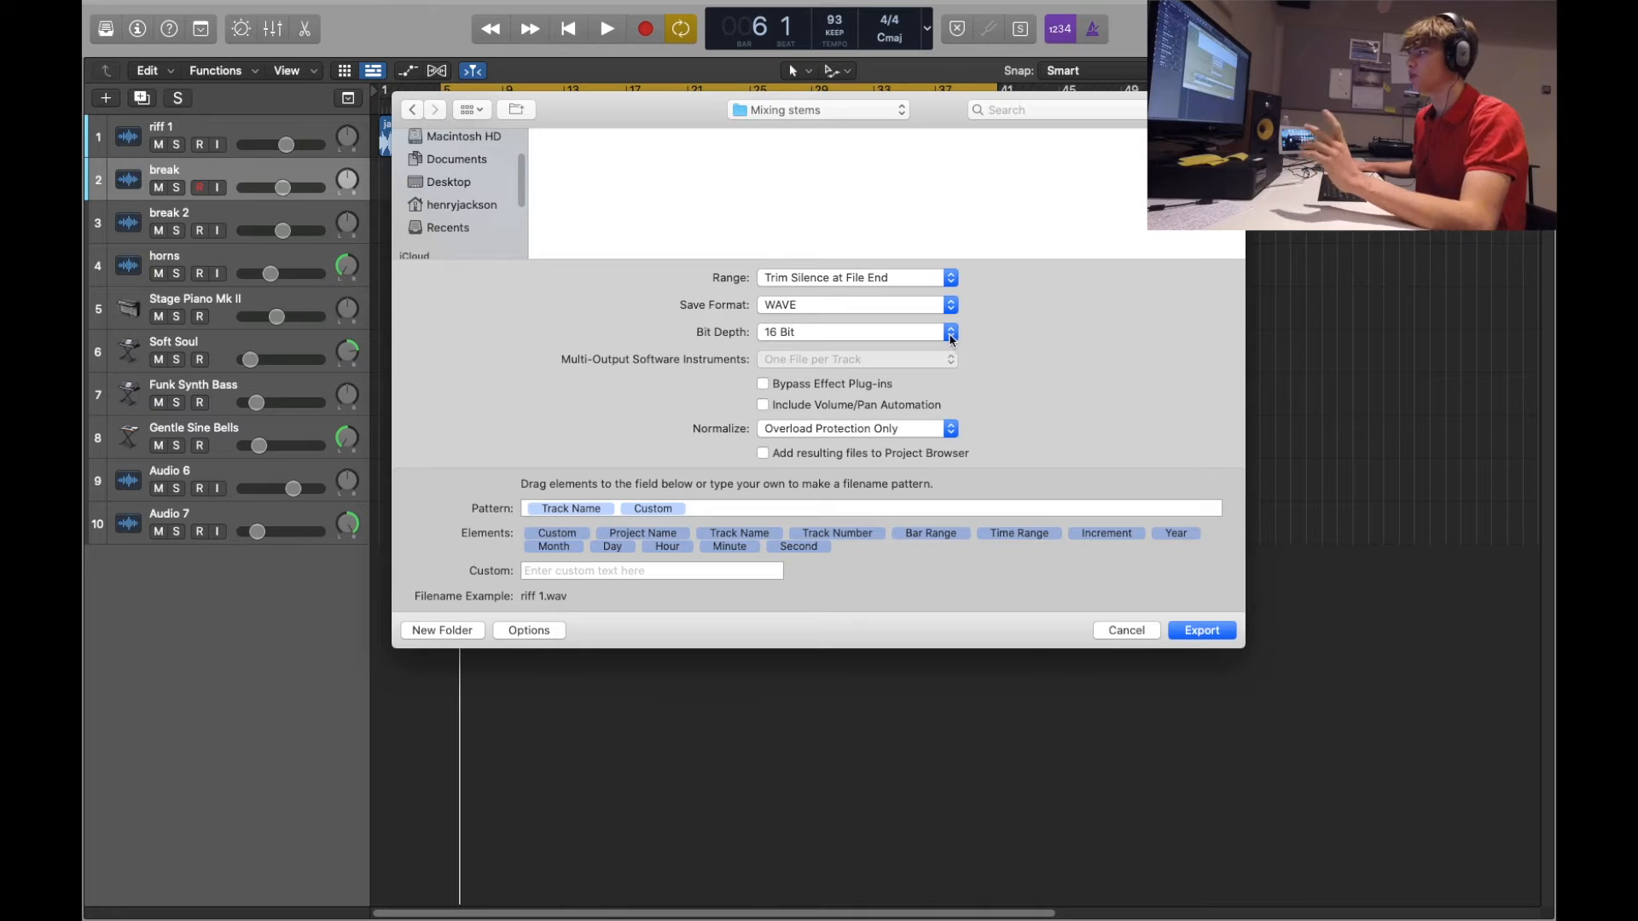
left_click(950, 332)
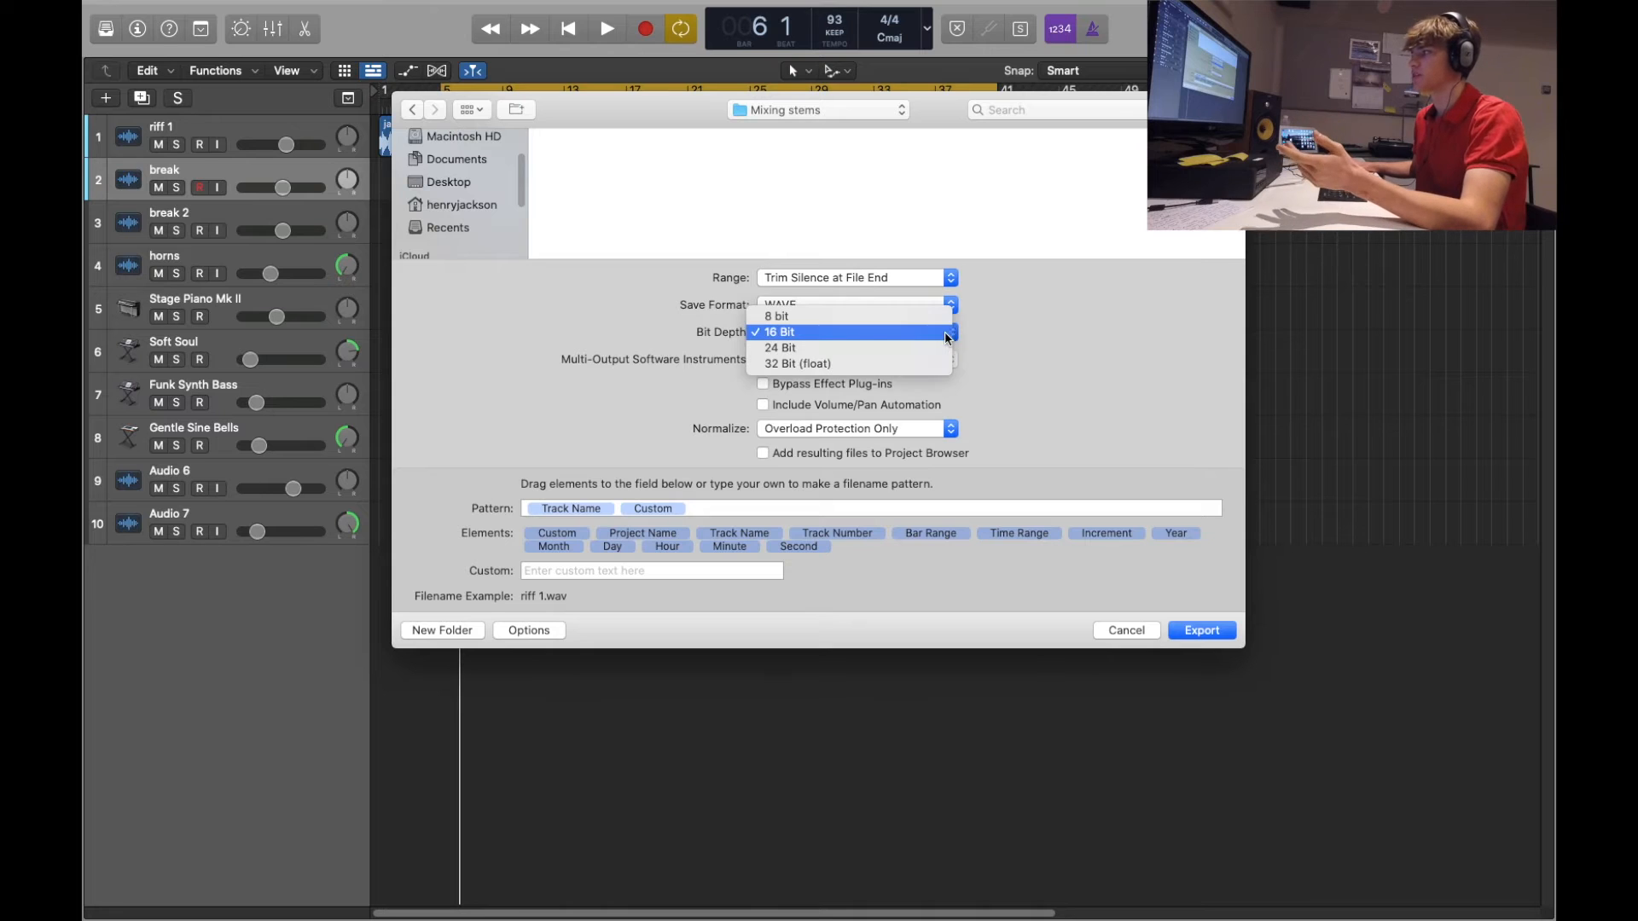
left_click(784, 334)
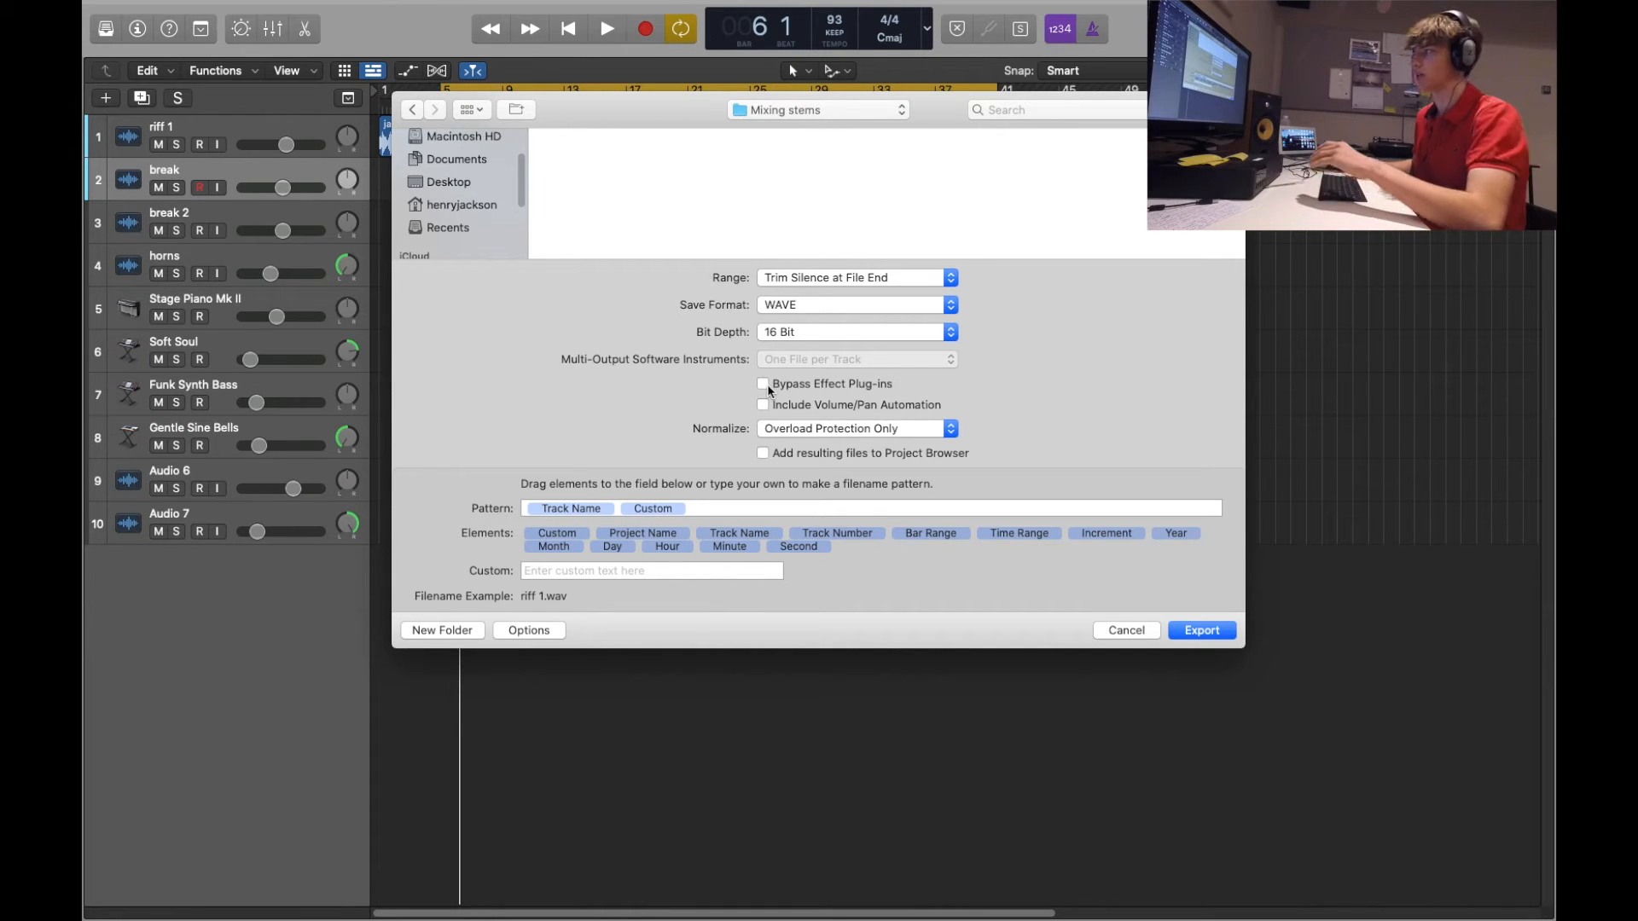
left_click(952, 429)
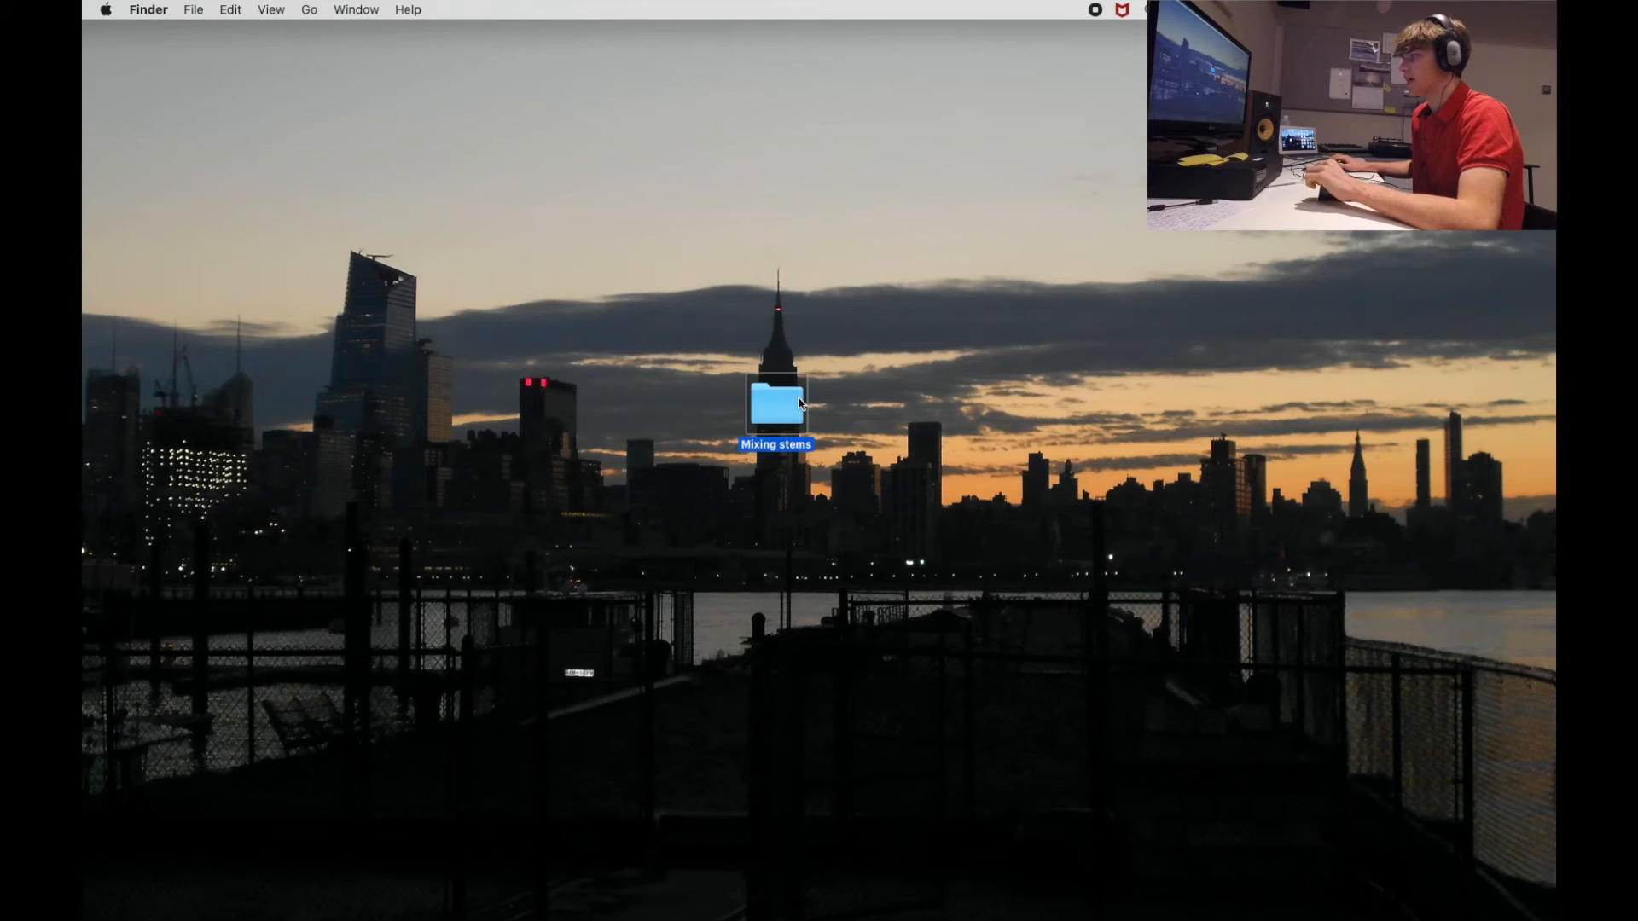
Switch to the Finder desktop and deselect the Mixing stems folder
left_click(979, 337)
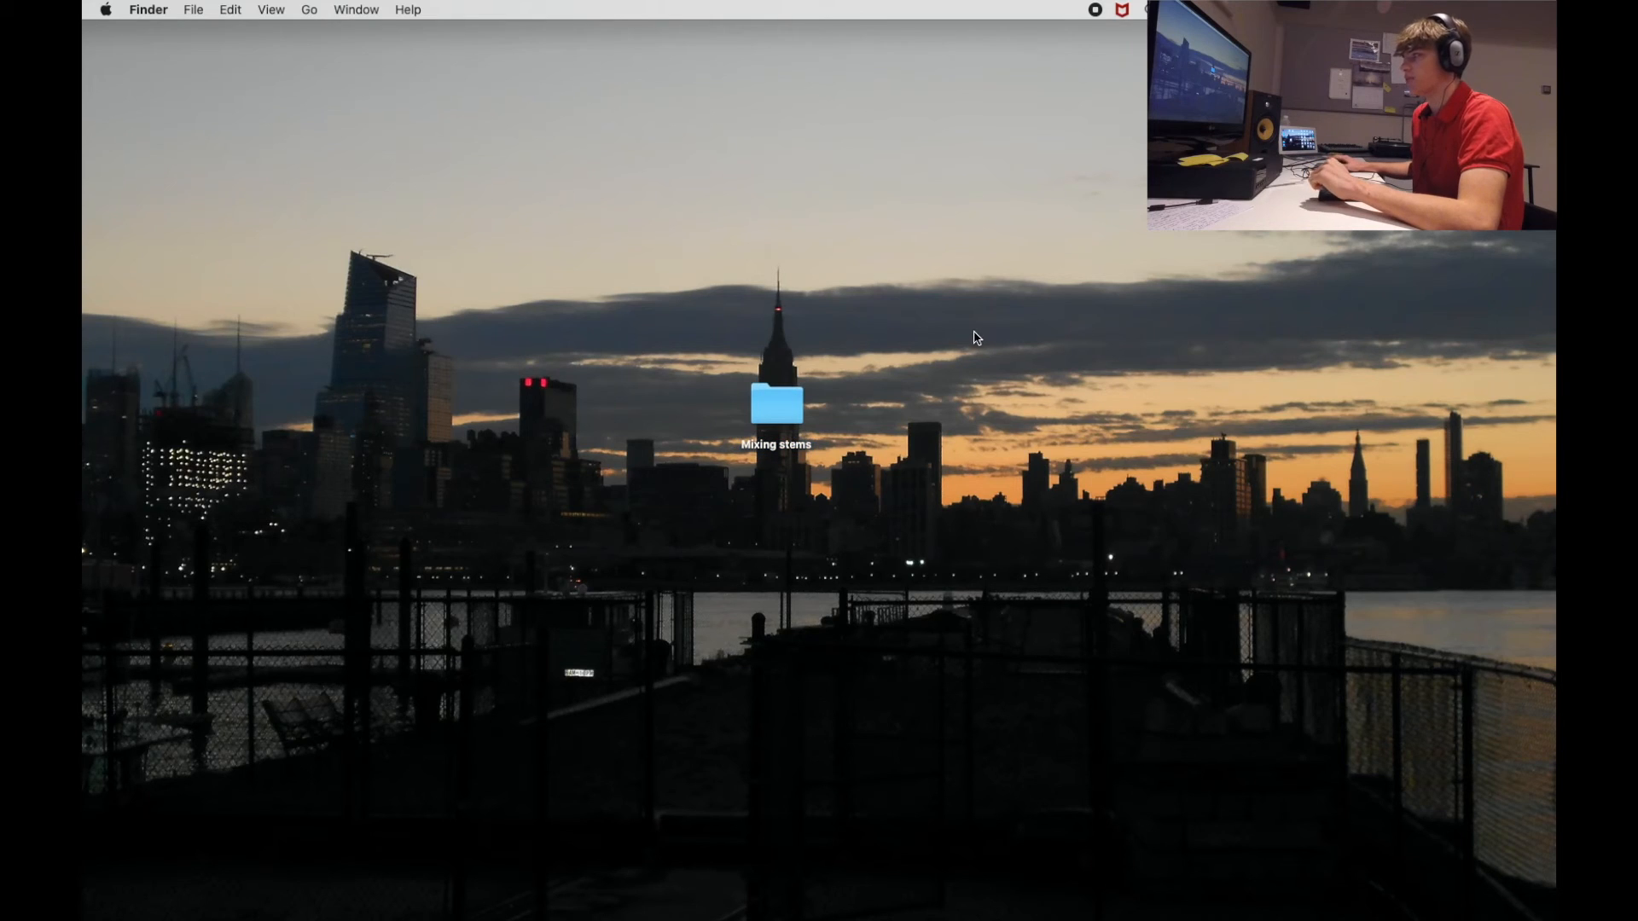
Open the Mixing stems folder on the Desktop and move its window to view the exported stems
left_click(776, 416)
double_click(777, 417)
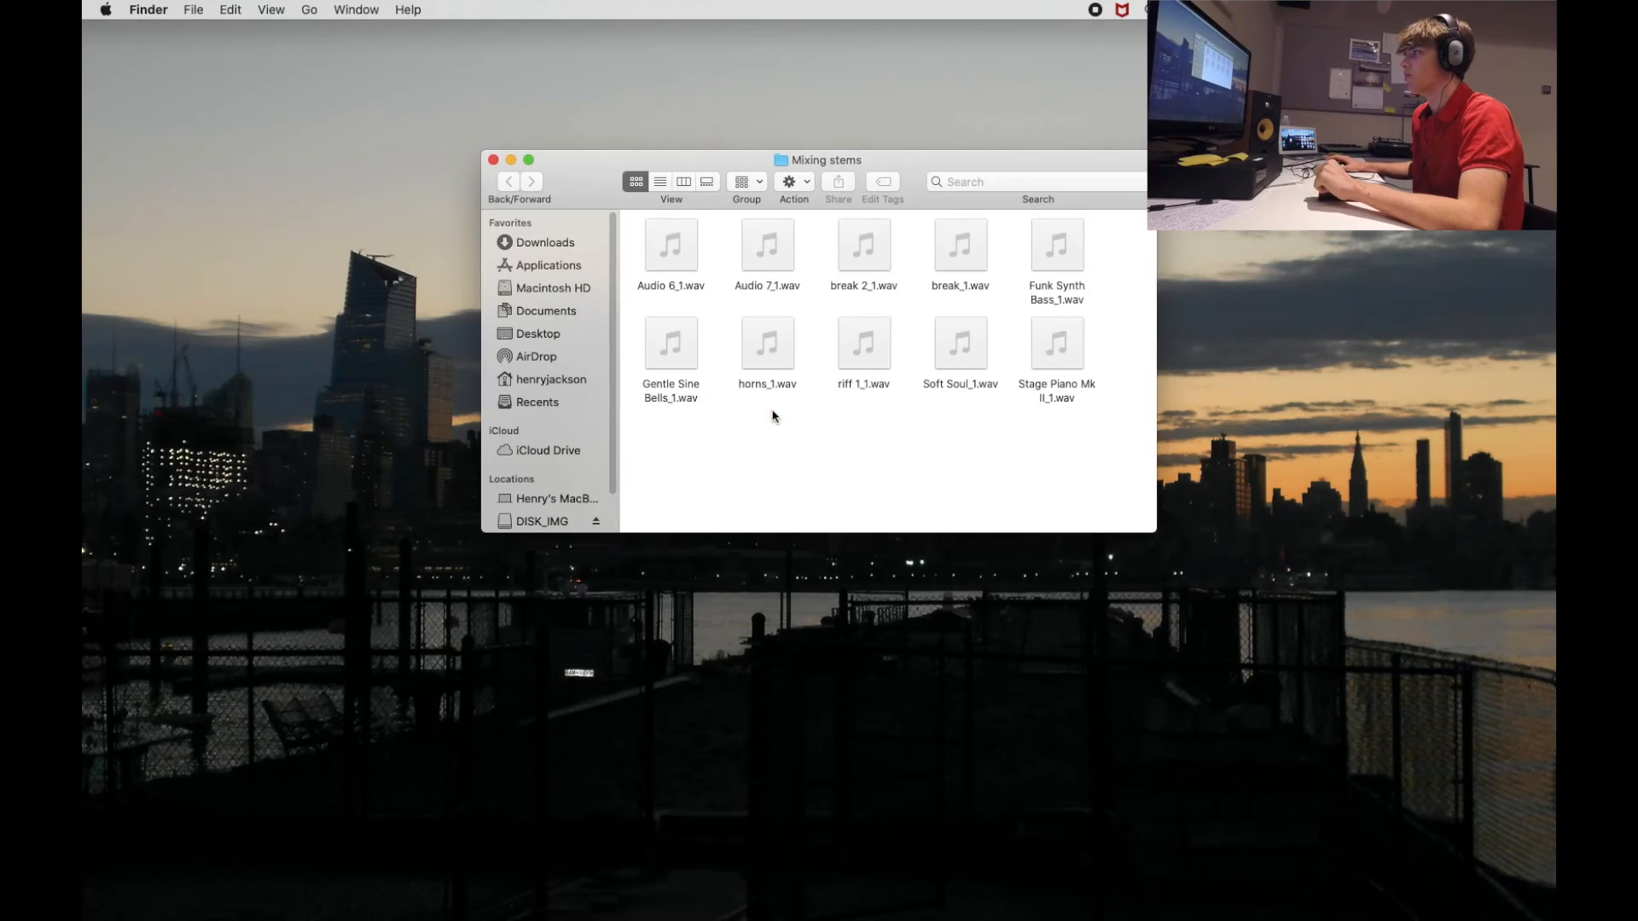
left_click_drag(584, 186, 526, 203)
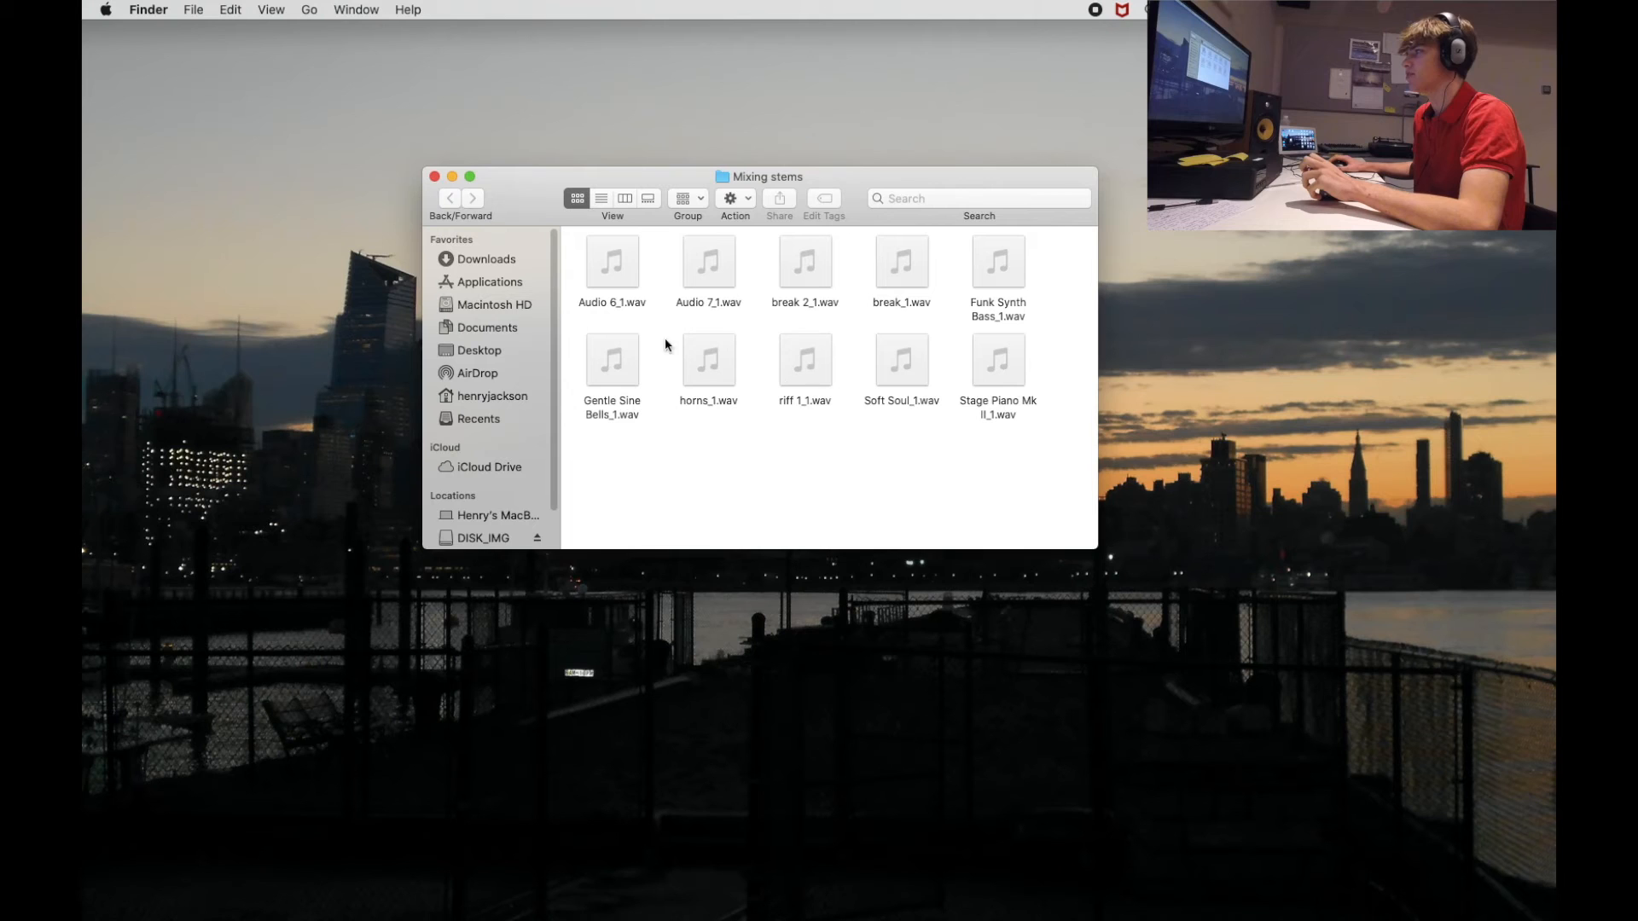
left_click(613, 263)
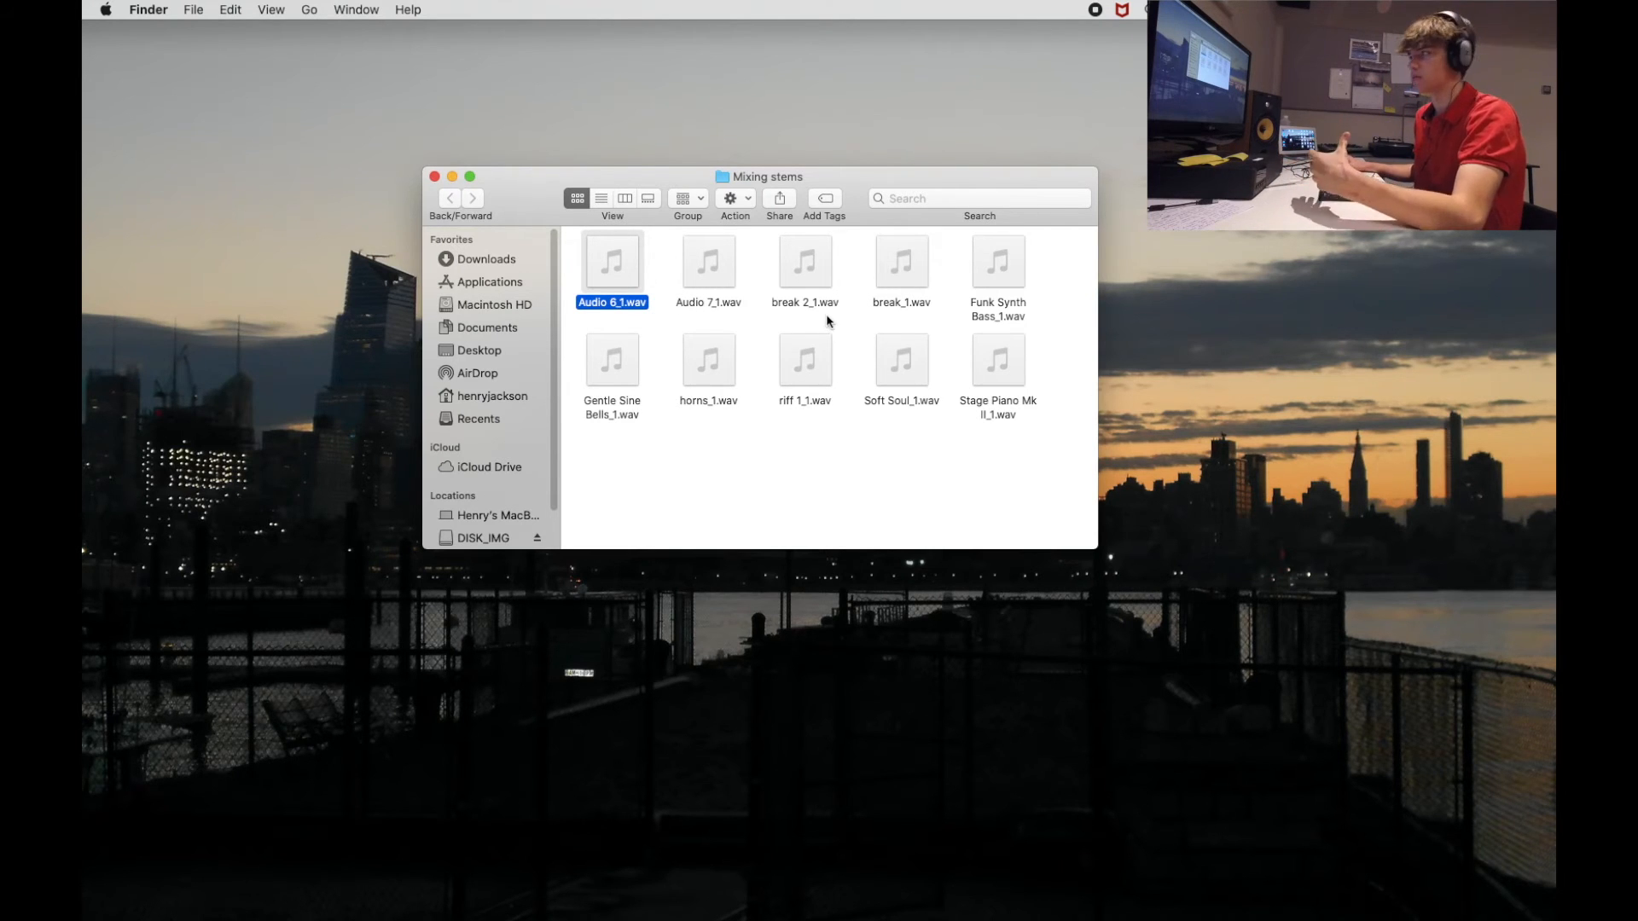
left_click(680, 324)
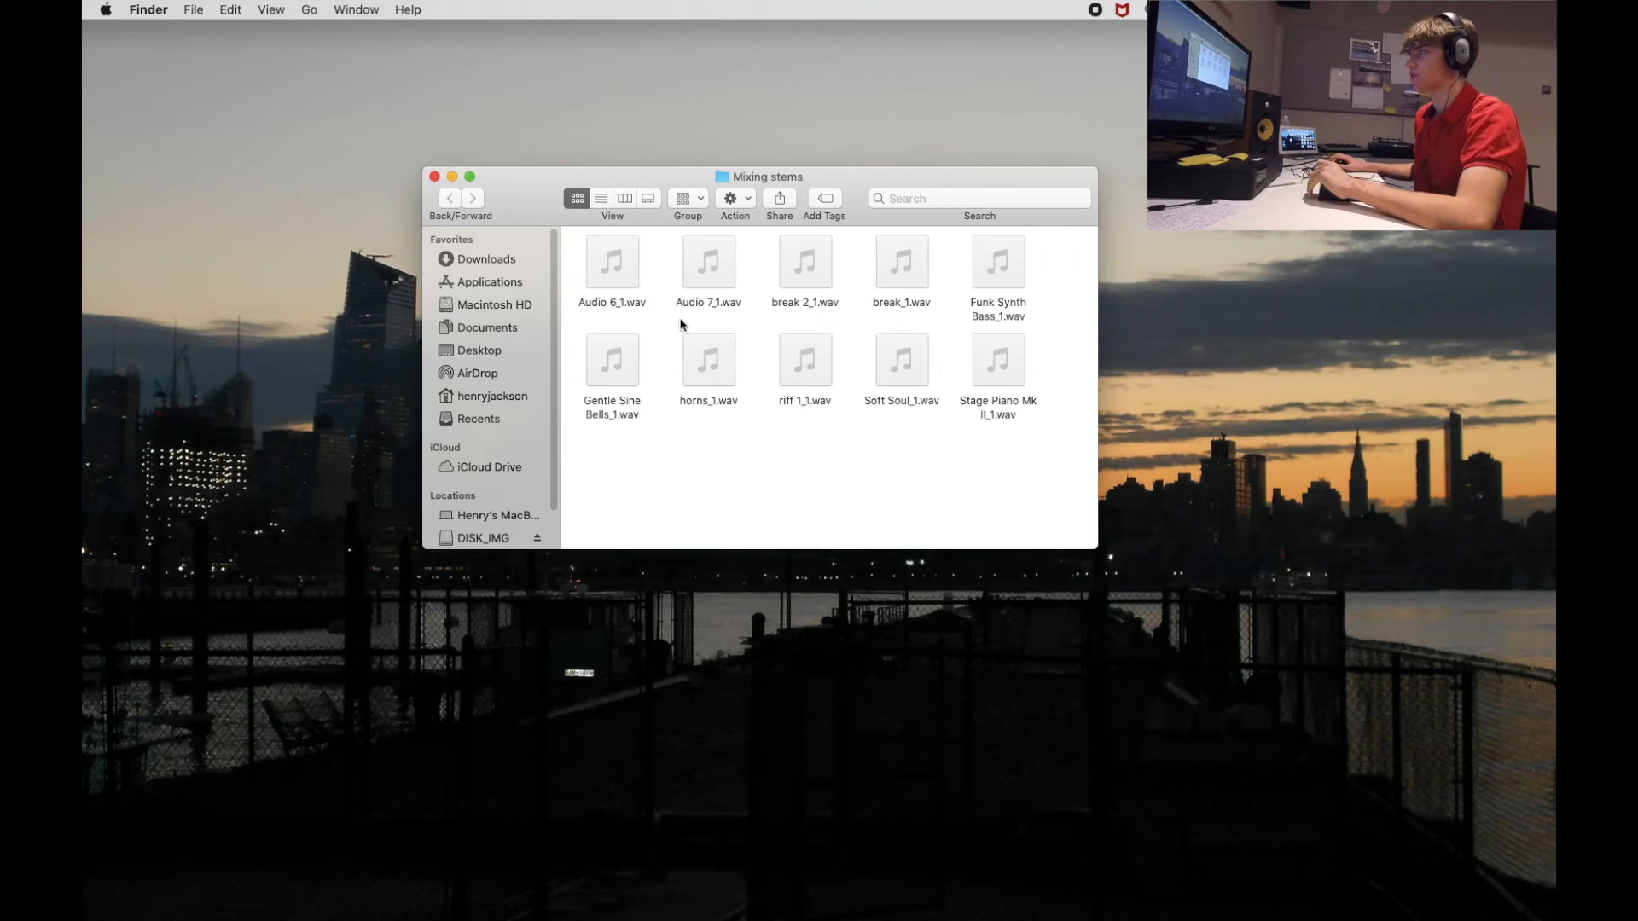
Rename the exported stem Audio 6_1.wav to drums.wav in the Mixing stems folder
left_click(614, 262)
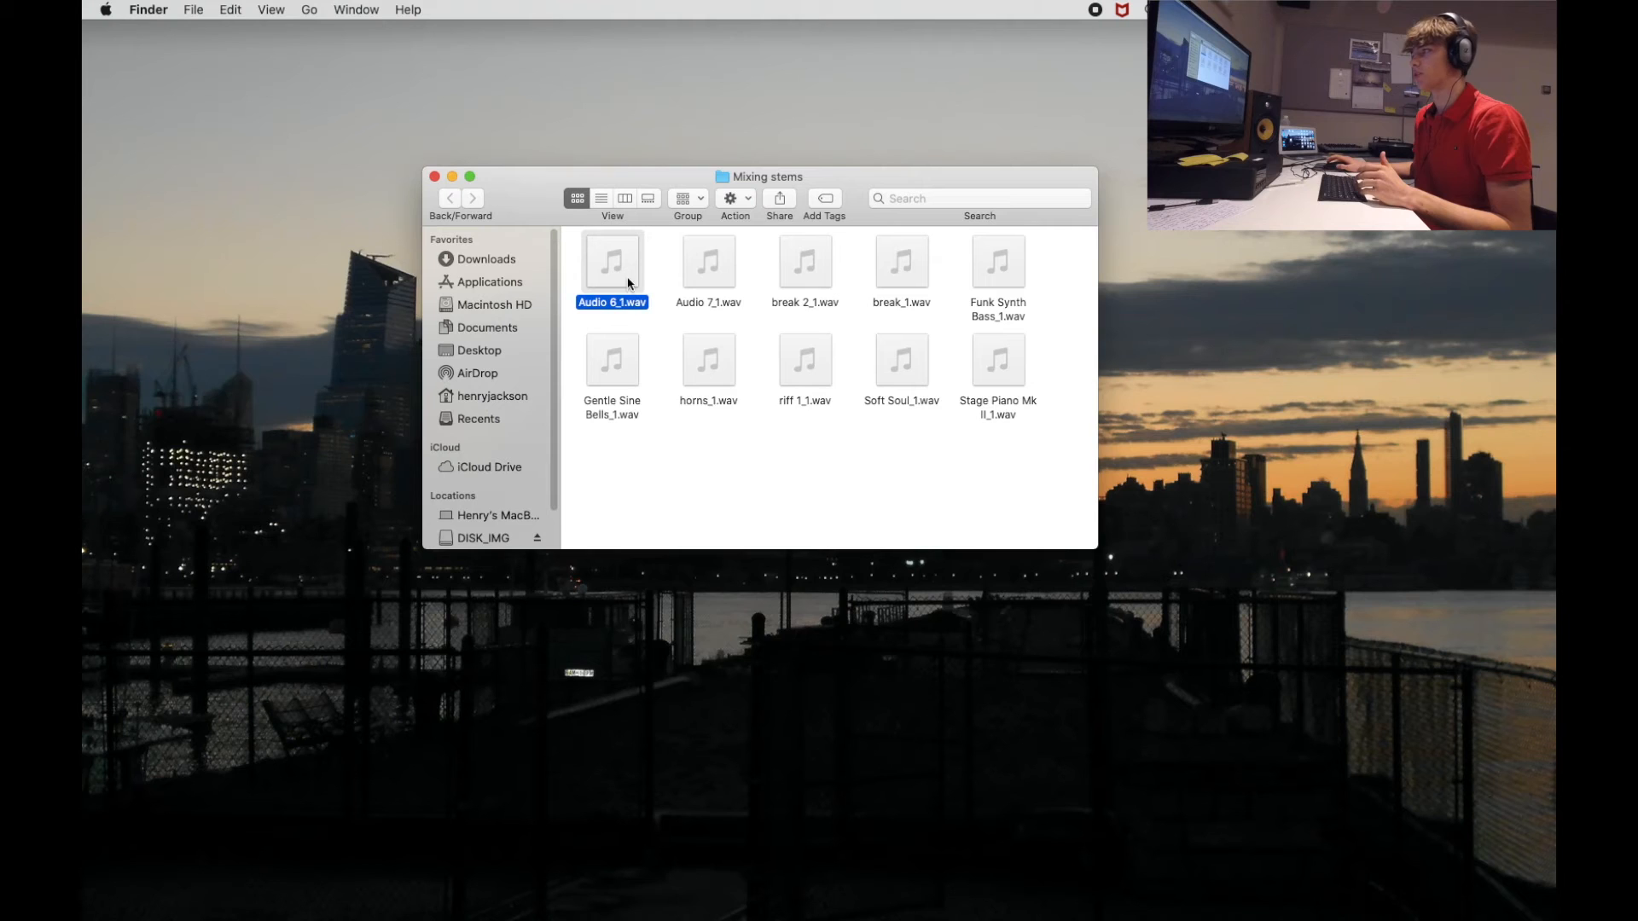
right_click(627, 276)
right_click(614, 276)
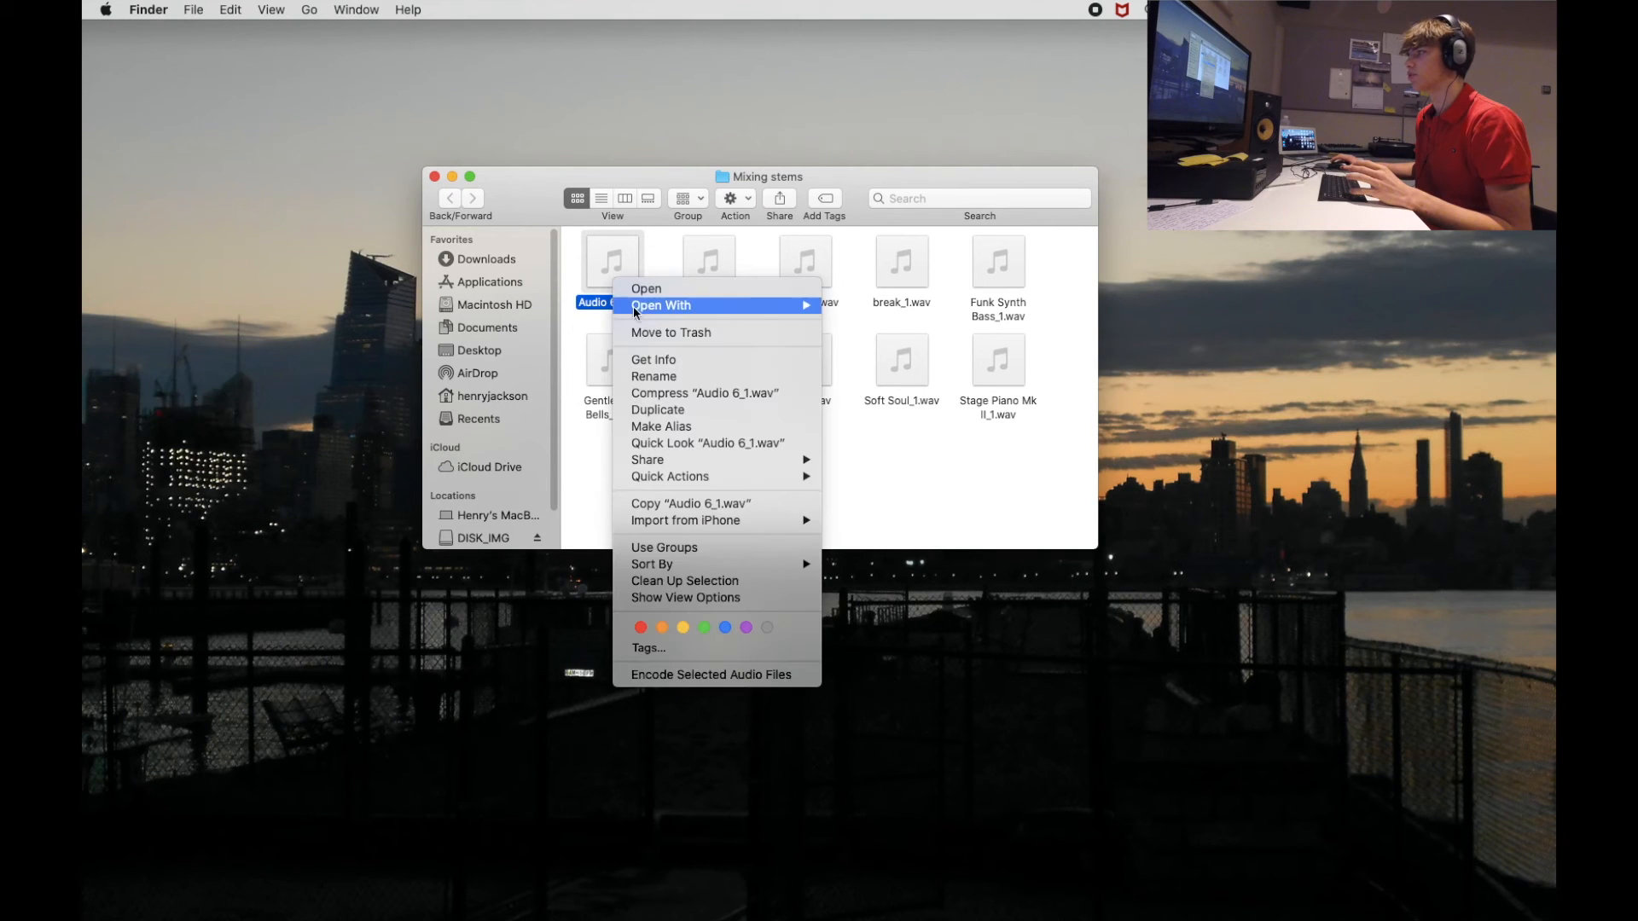
left_click(648, 375)
type("drums")
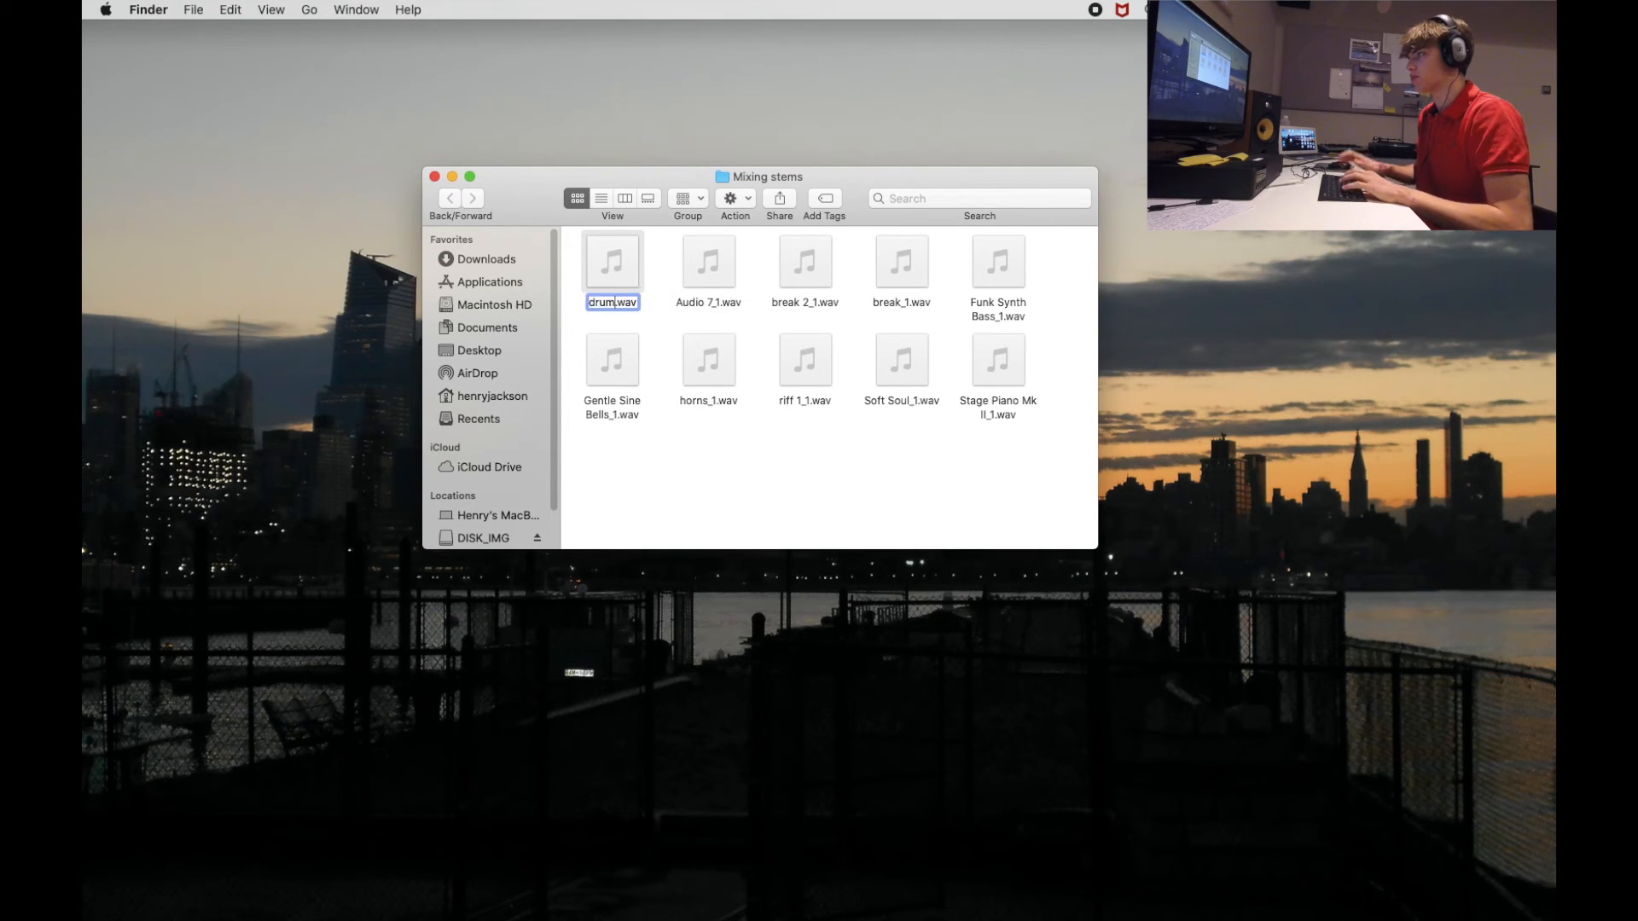
Rename the stem Audio 7_1.wav to scratch.wav in the Mixing stems folder
left_click(712, 266)
left_click(710, 261)
right_click(710, 265)
left_click(742, 382)
type("scratch")
Rename the stem break 2_1.wav to Melody 1.wav in the Mixing stems folder
left_click(806, 264)
right_click(816, 266)
left_click(841, 379)
type("Melody 1")
key("Return")
Rename the stem break_1.wav to melody 2.wav in the Mixing stems folder
left_click(900, 266)
right_click(906, 269)
left_click(923, 372)
type("melody 2")
mouse_move(897, 274)
left_mouse_down()
mouse_move(832, 474)
mouse_move(898, 276)
left_mouse_up()
Rename the stem Funk Synth Bass_1.wav to bass.wav in the Mixing stems folder
right_click(997, 272)
left_click(1022, 376)
type("bass")
key("Return")
Rename the stem Gentle Sine Bells_1.wav to bels.wav and close the Mixing stems folder window
right_click(602, 375)
left_click(629, 480)
type("bels")
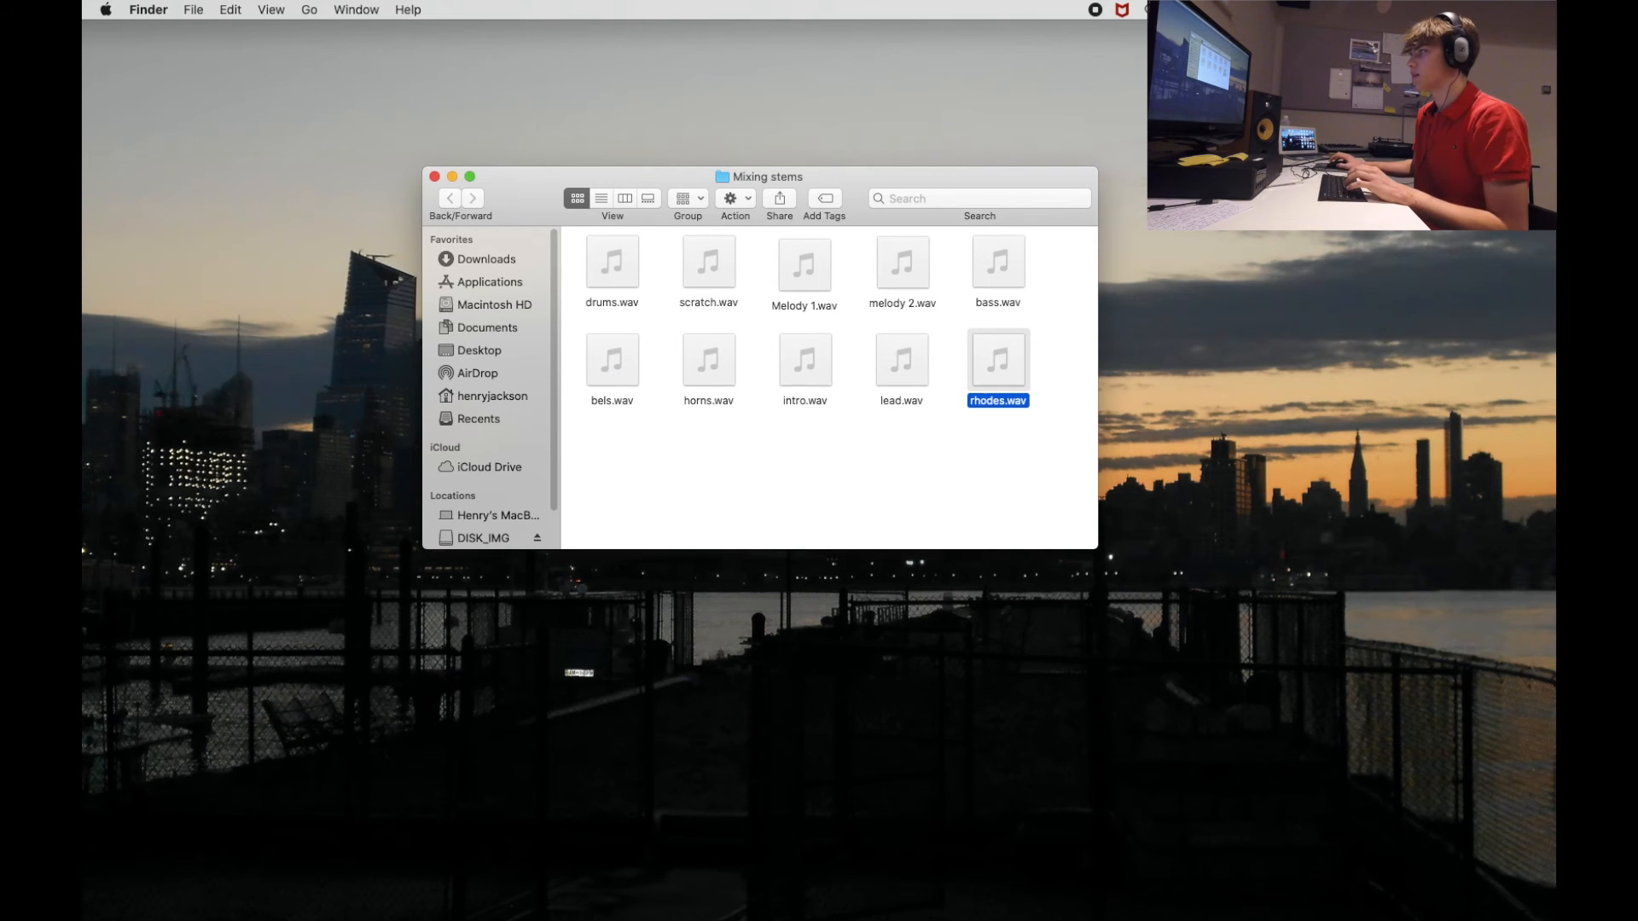
left_click(1026, 501)
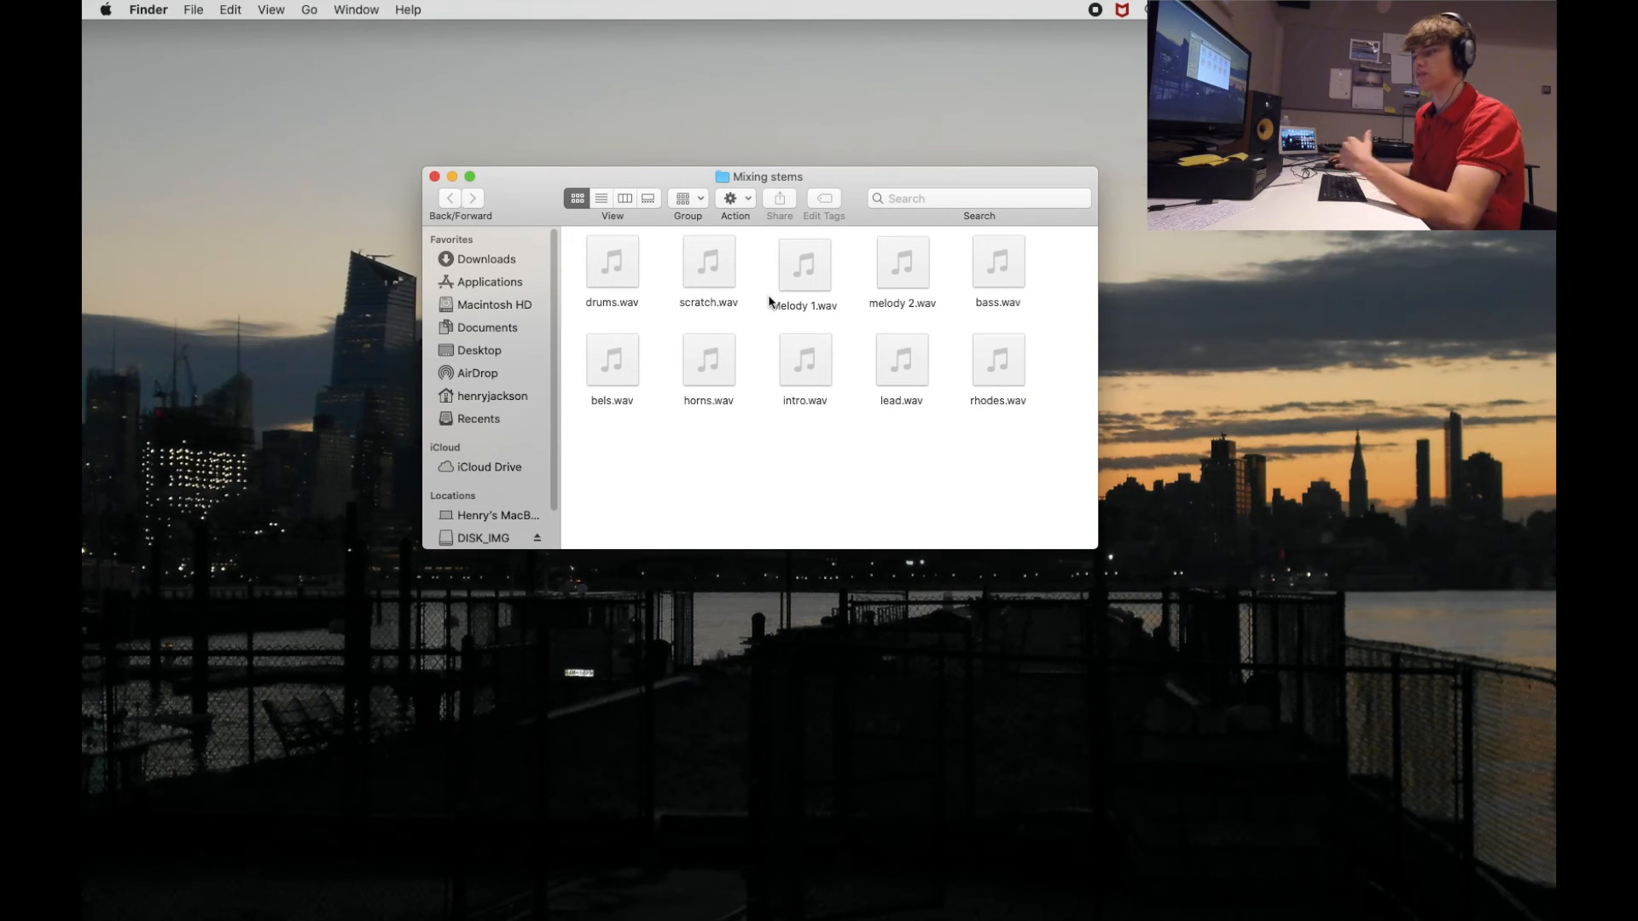
left_click(435, 176)
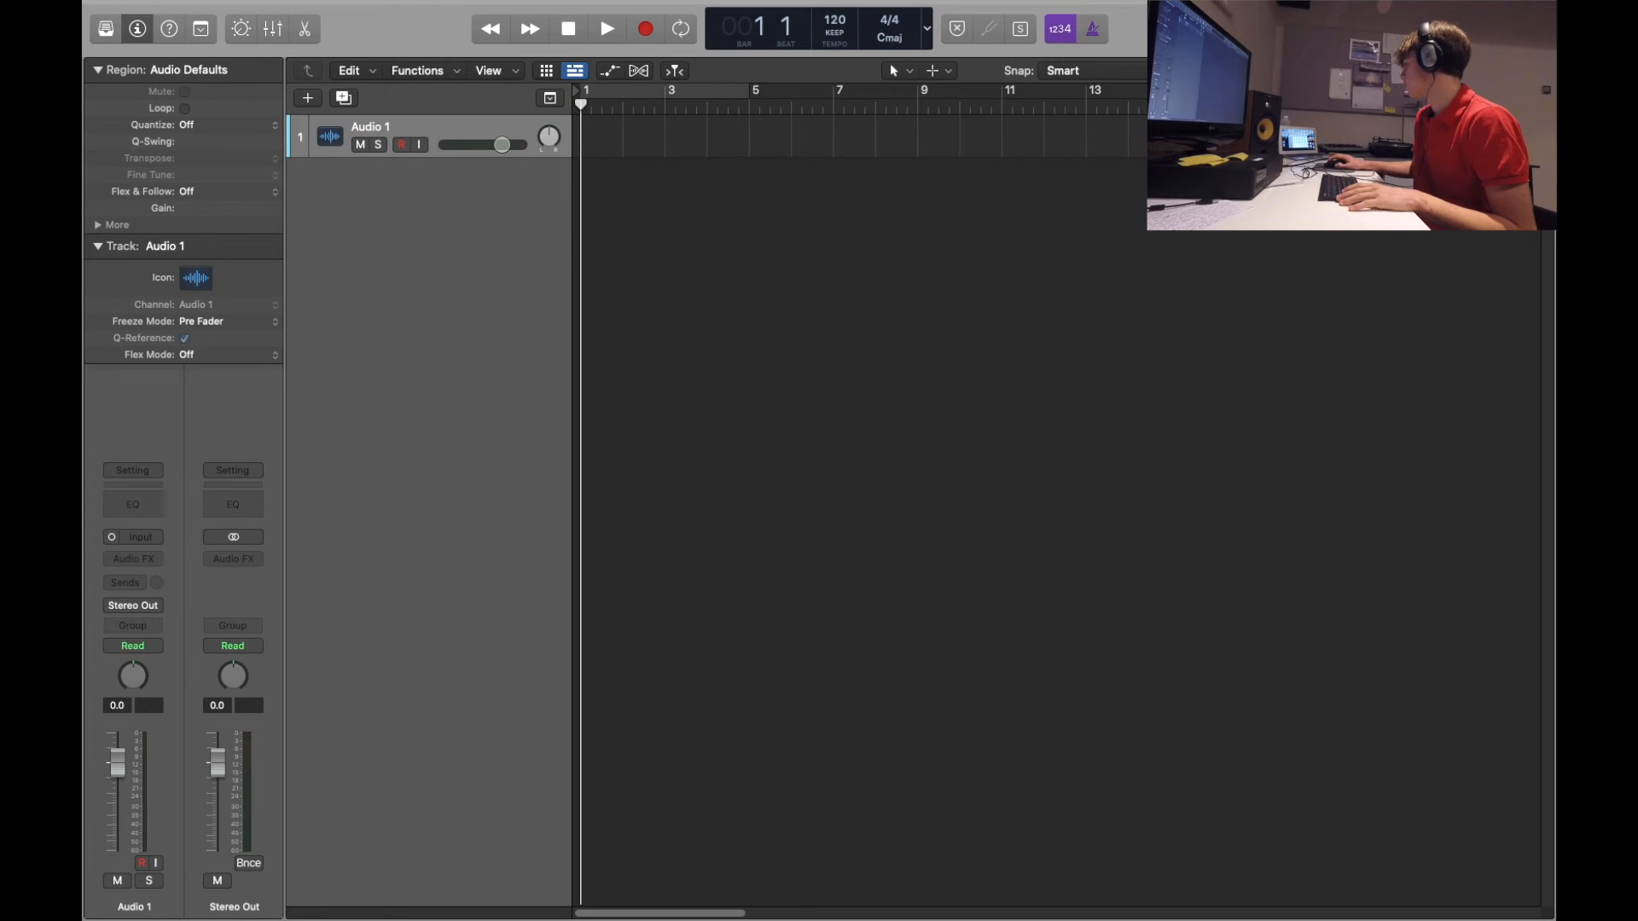
Import all renamed stems into the new Logic Pro project at bar 1, creating new tracks for them
left_click_drag(969, 406, 581, 152)
left_click(668, 227)
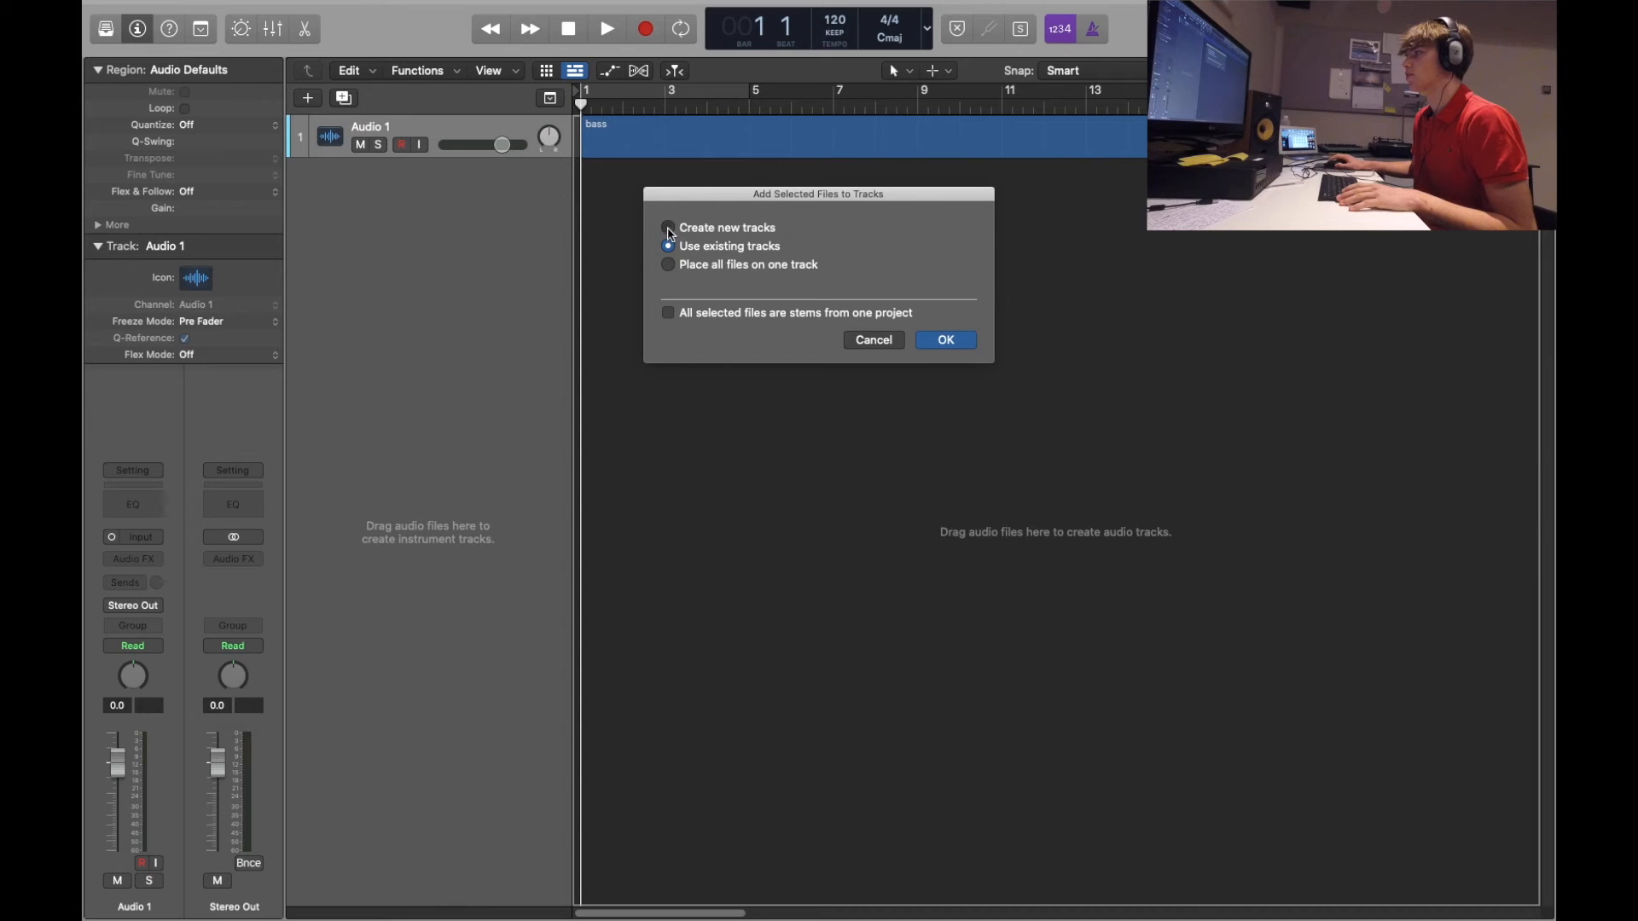
left_click(946, 340)
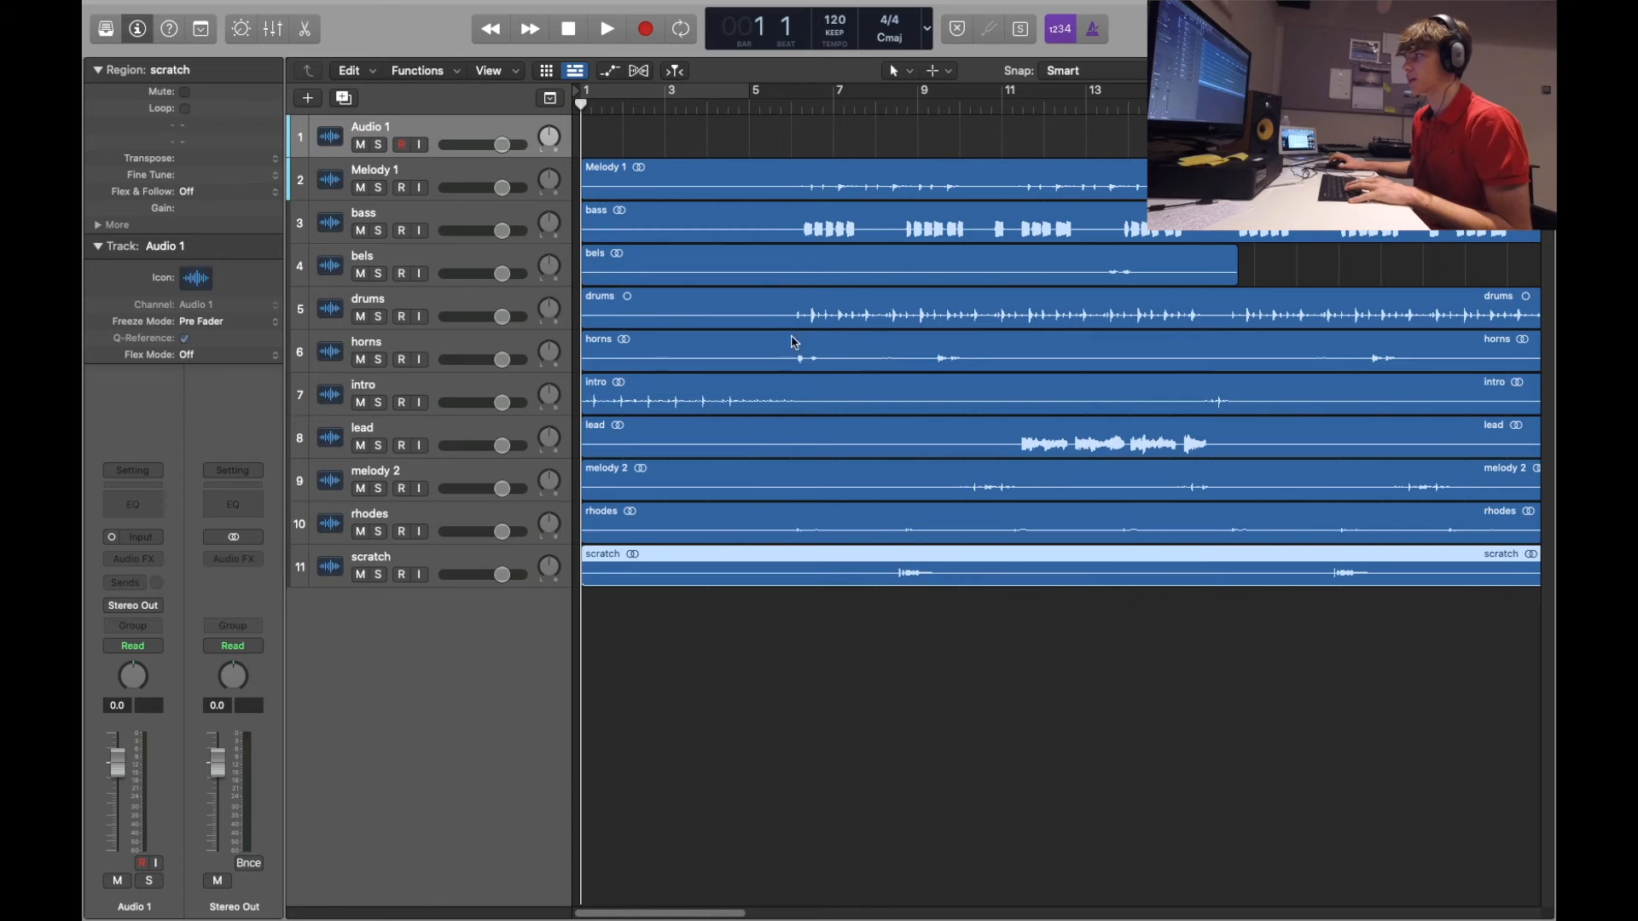
Deselect the imported regions and delete the empty Audio 1 track from the project
scroll(797, 257, "right", 10)
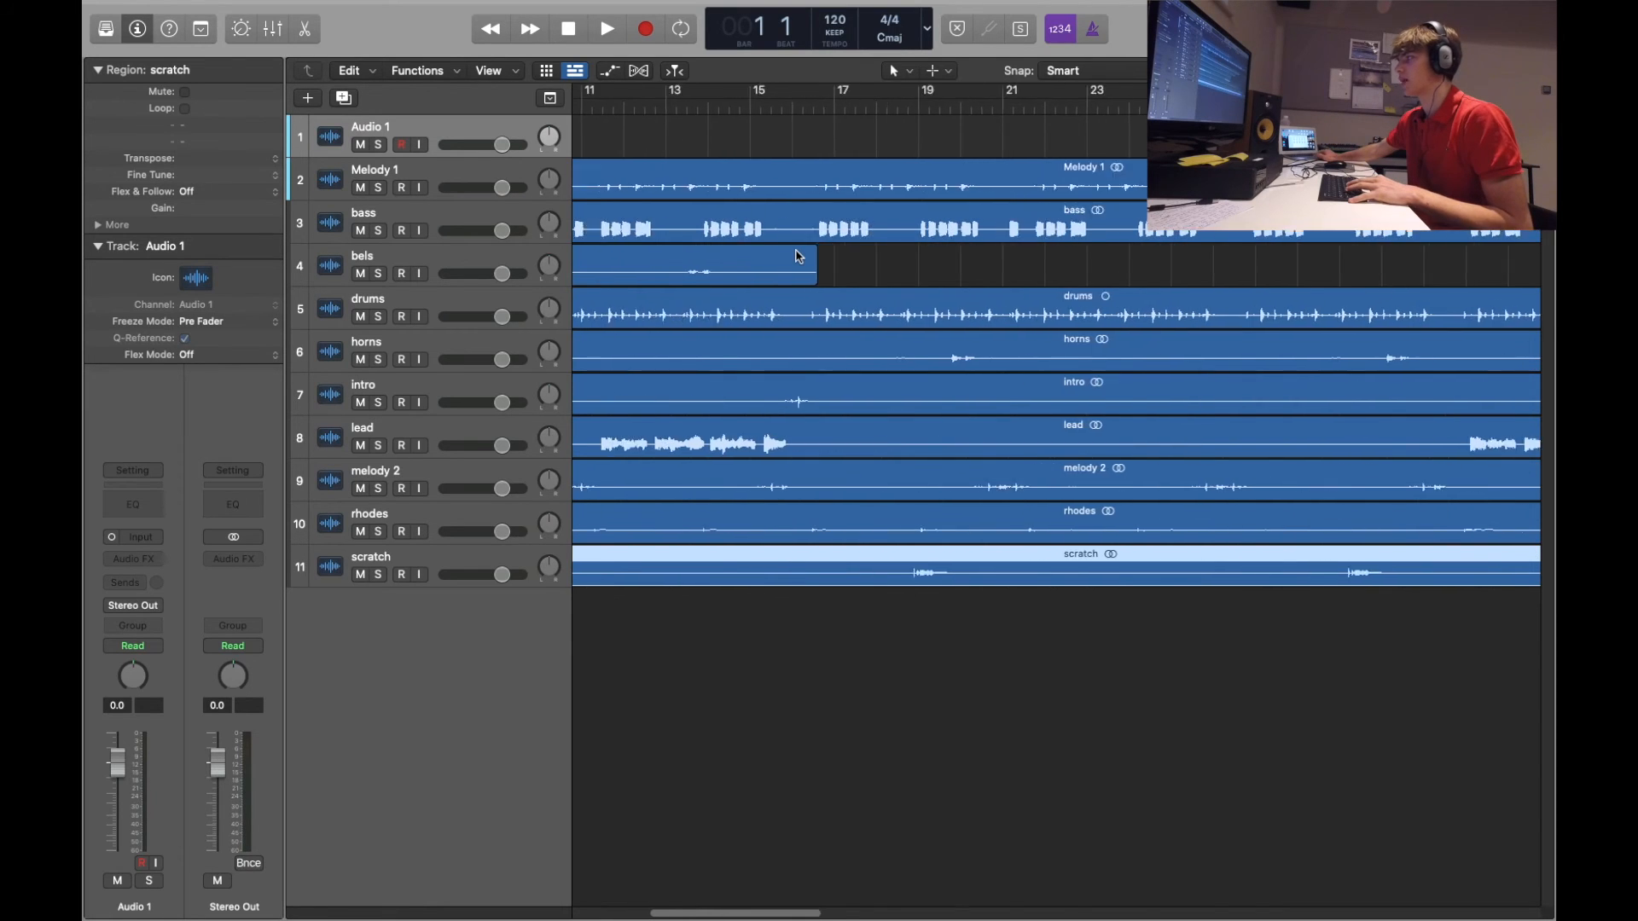
key("super+Left")
left_click(1042, 829)
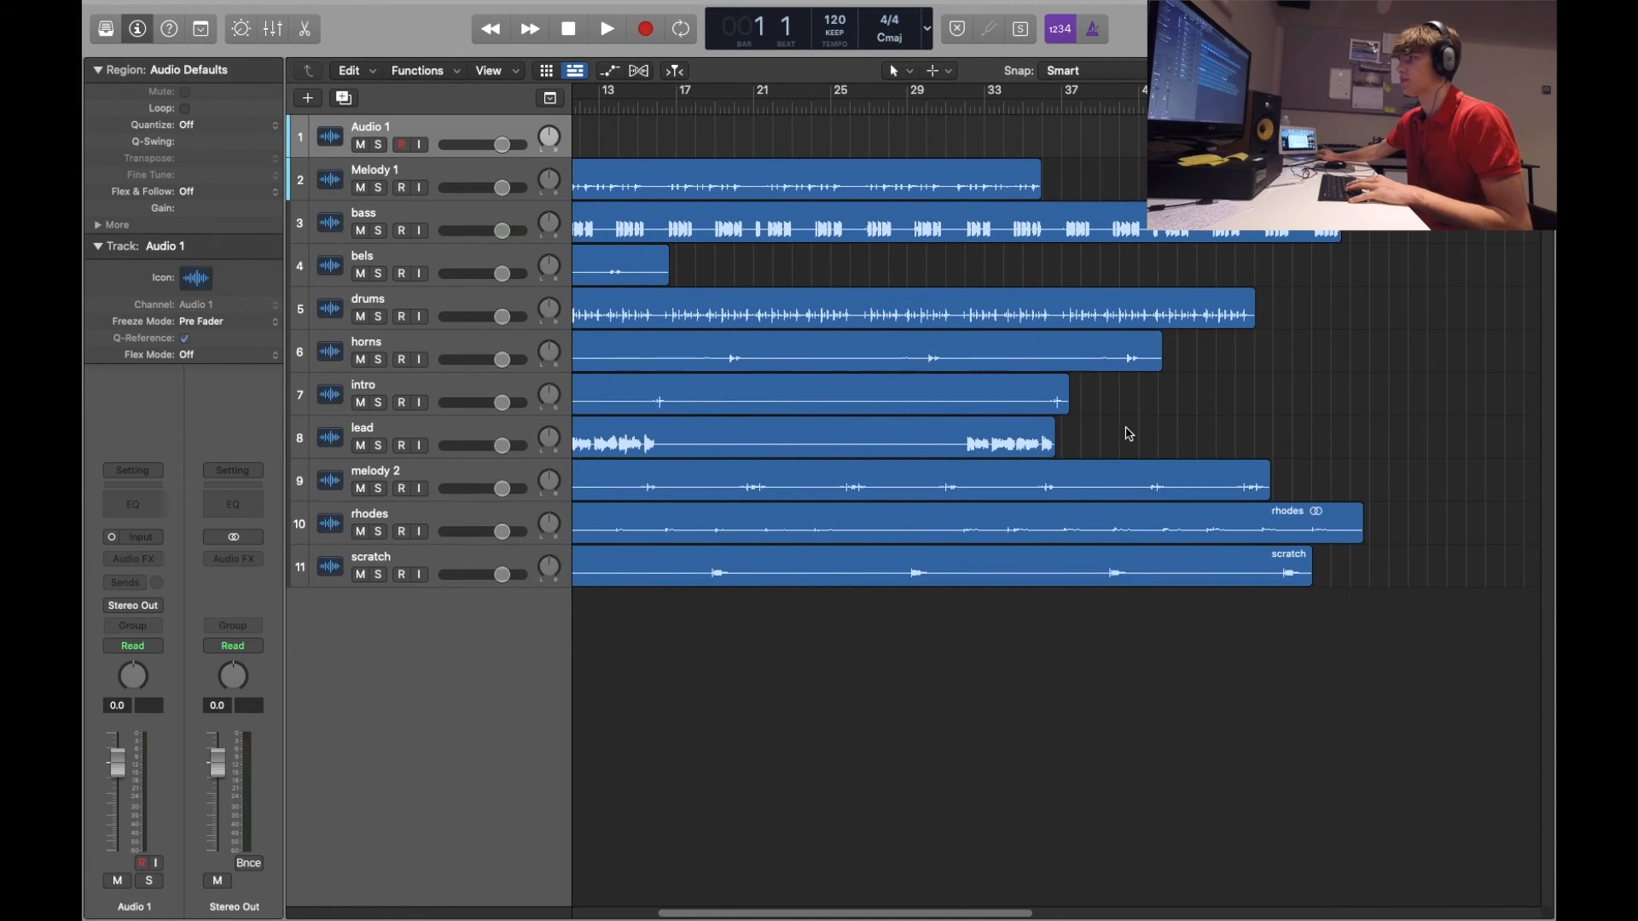
key("super+BackSpace")
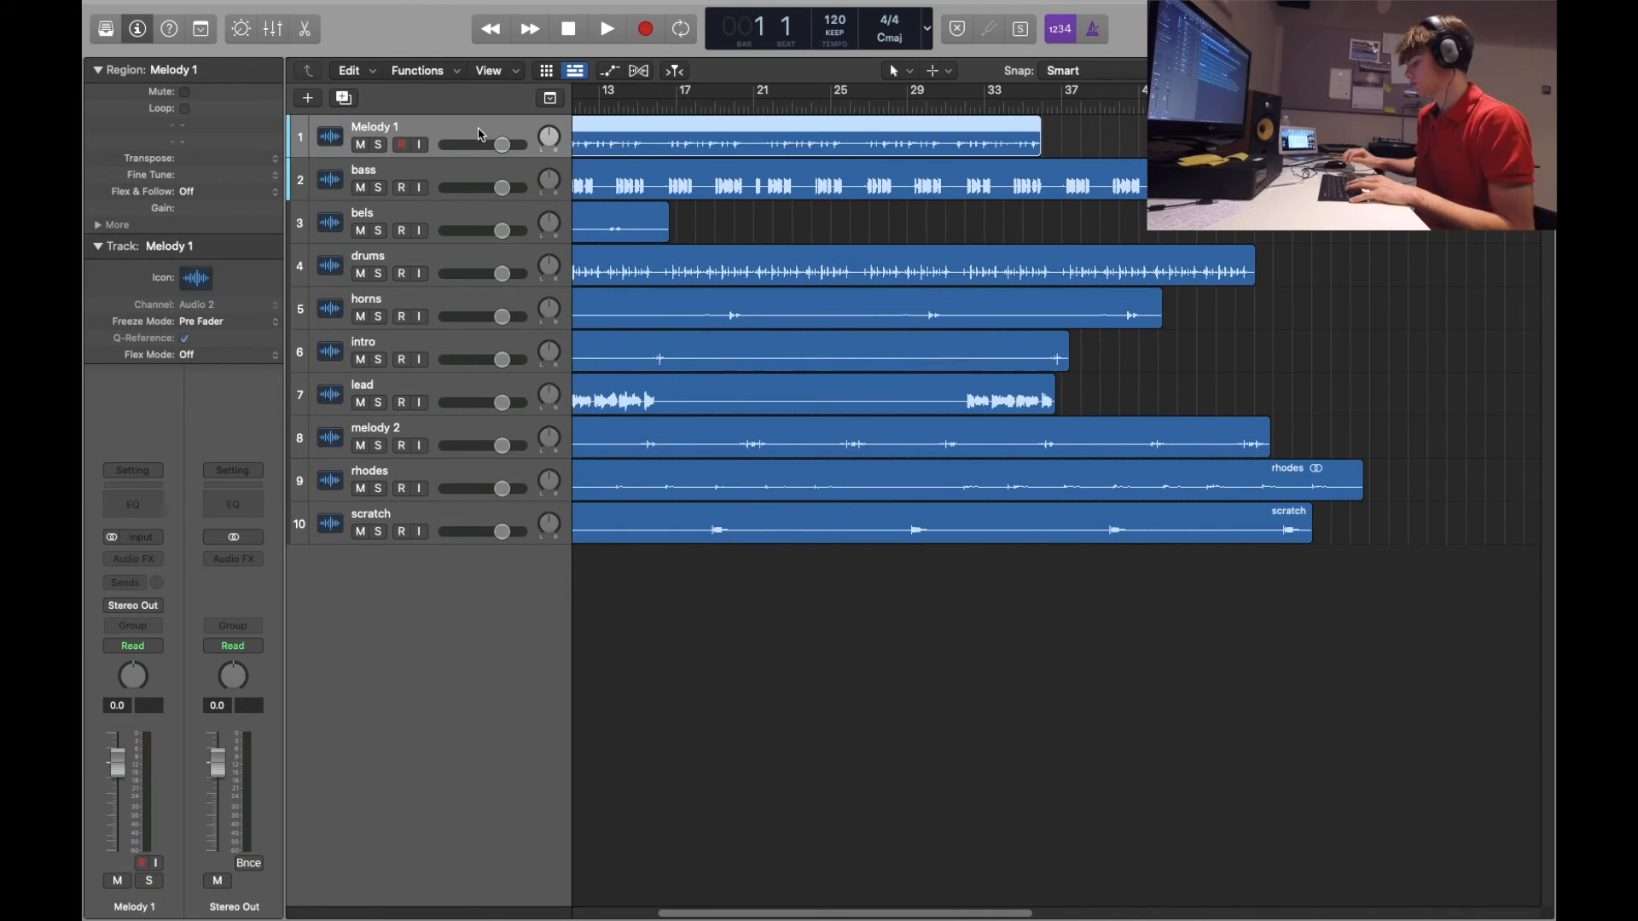
Play the imported stems from the start to bar 12, checking the tracks and mixer levels, and stop playback
key("Return")
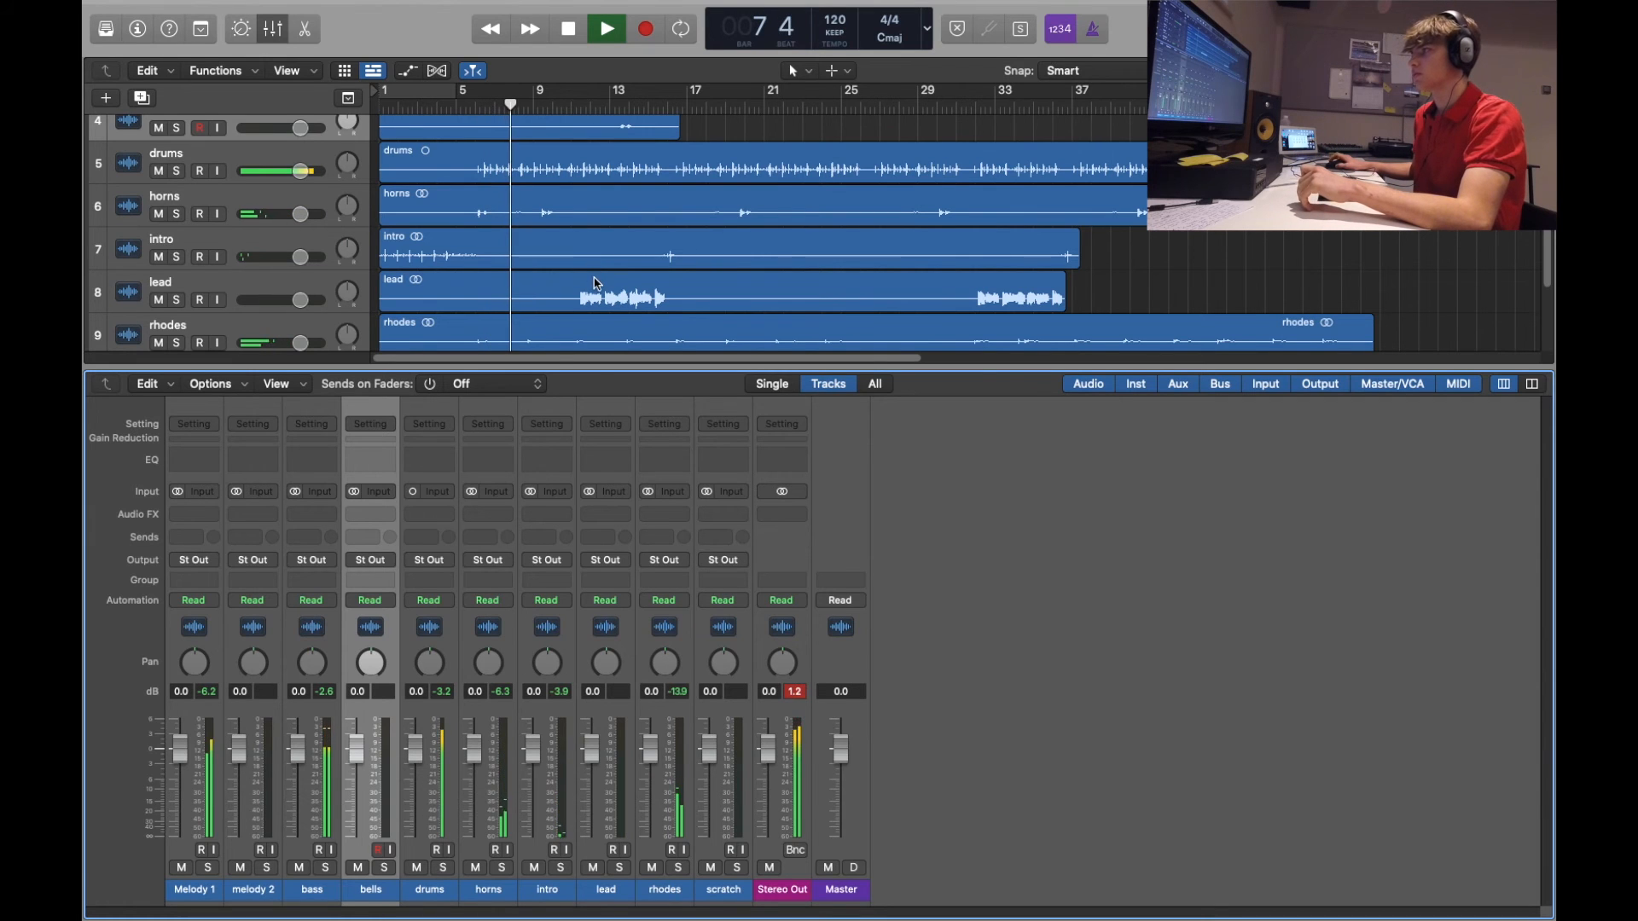
scroll(596, 283, "up", 5)
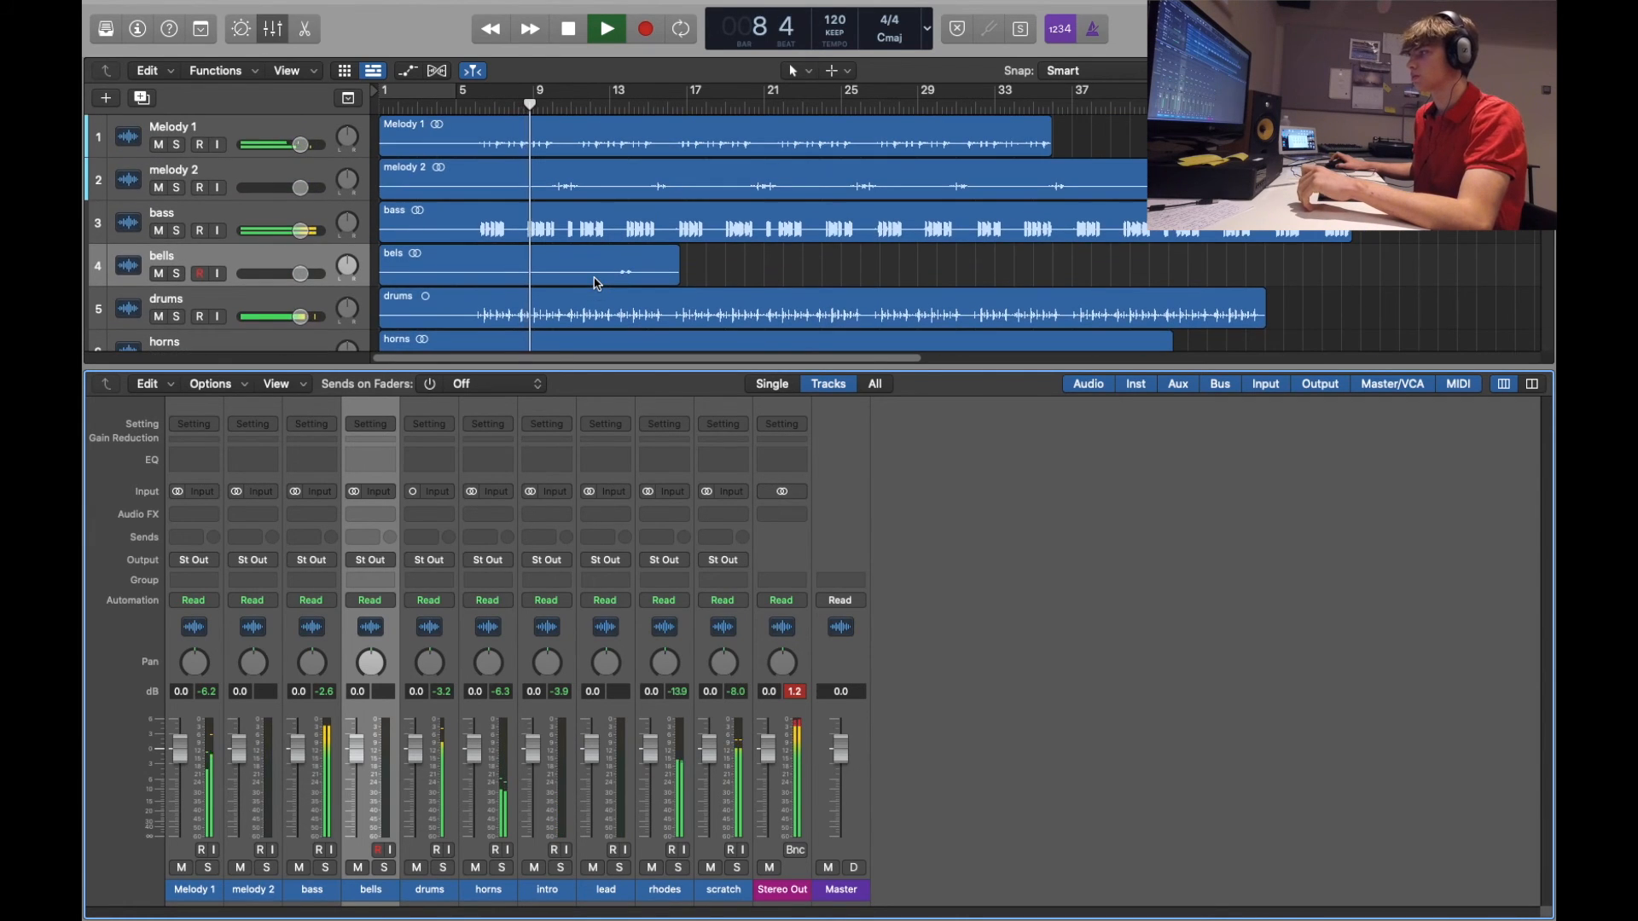
scroll(596, 283, "down", 5)
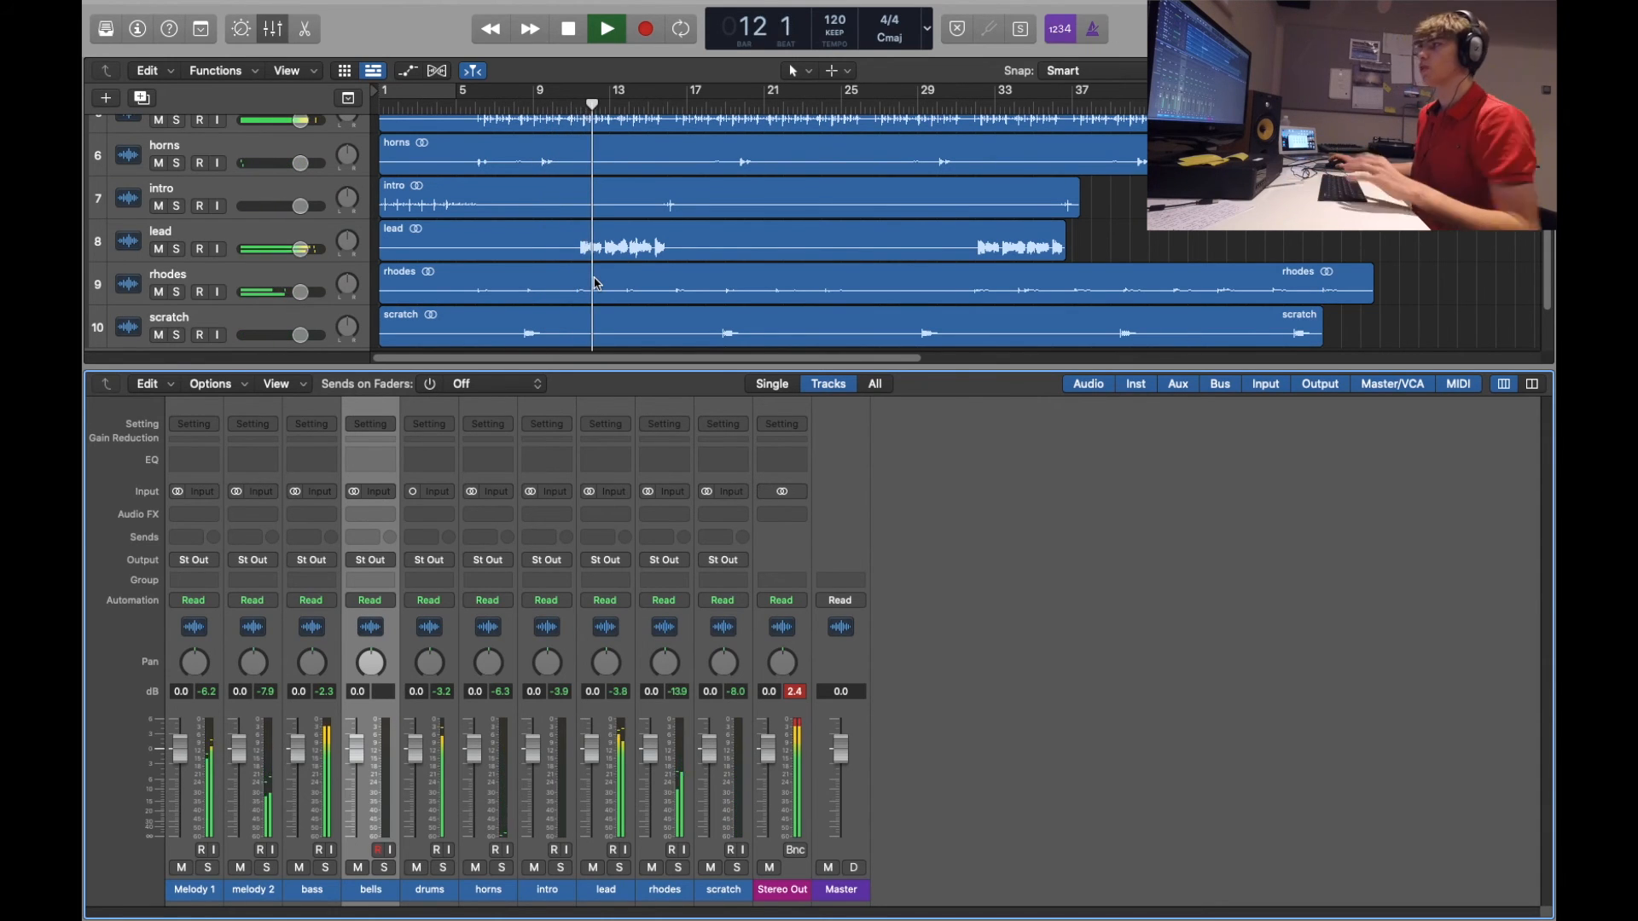
key("space")
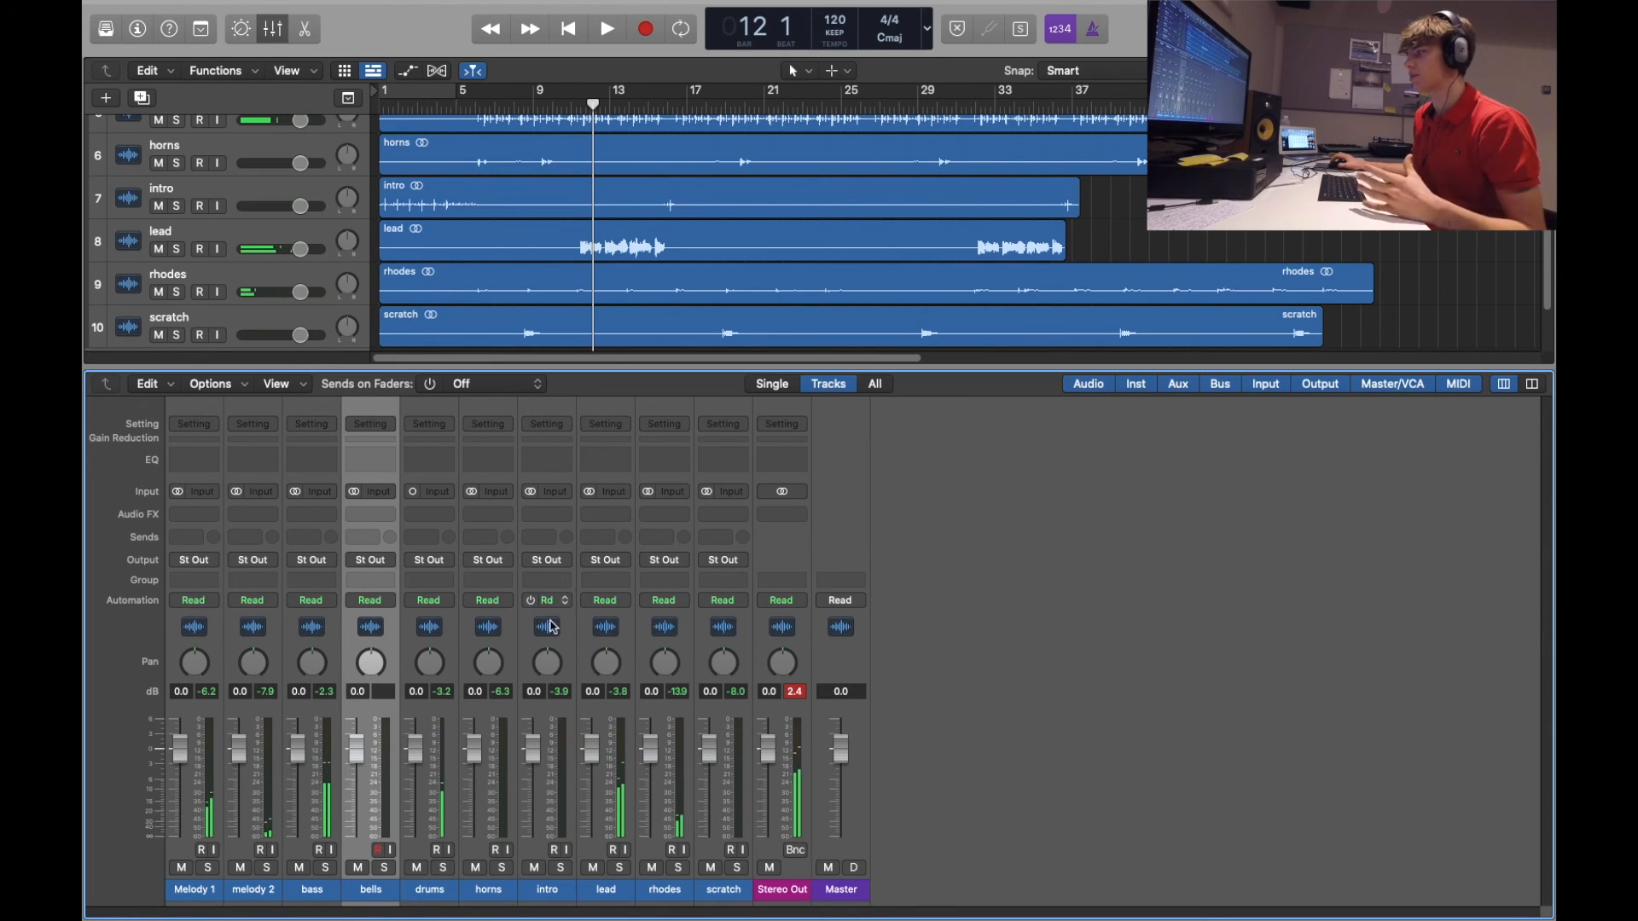
Clear the peak level readings in the mixer and close the mixer to show all tracks
left_click(800, 695)
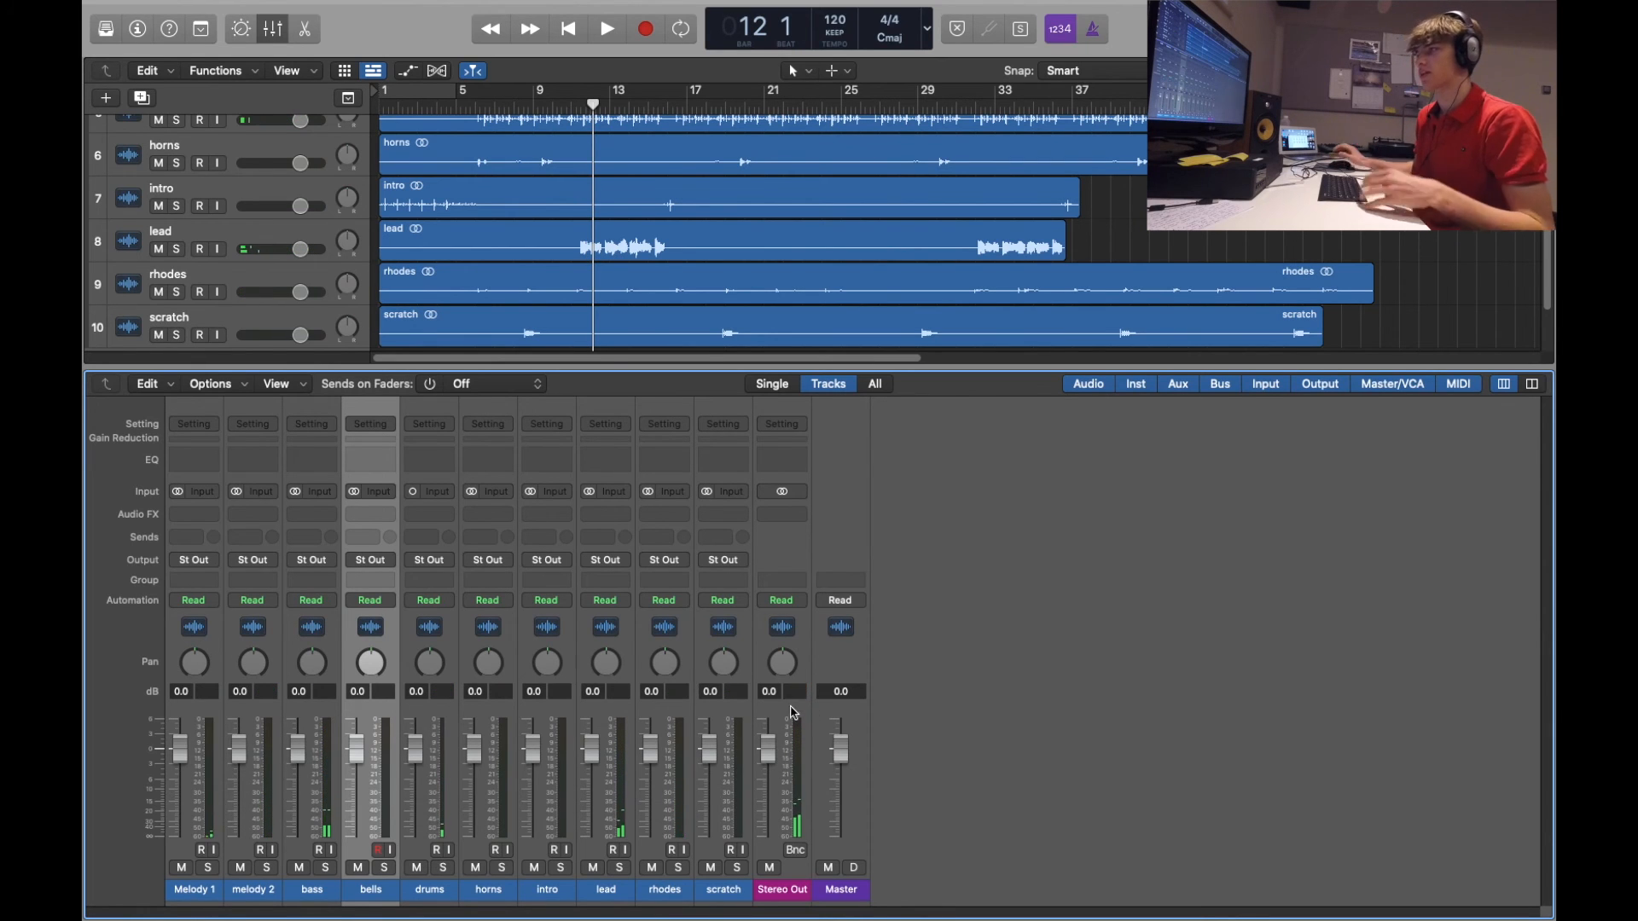
key("x")
key("x")
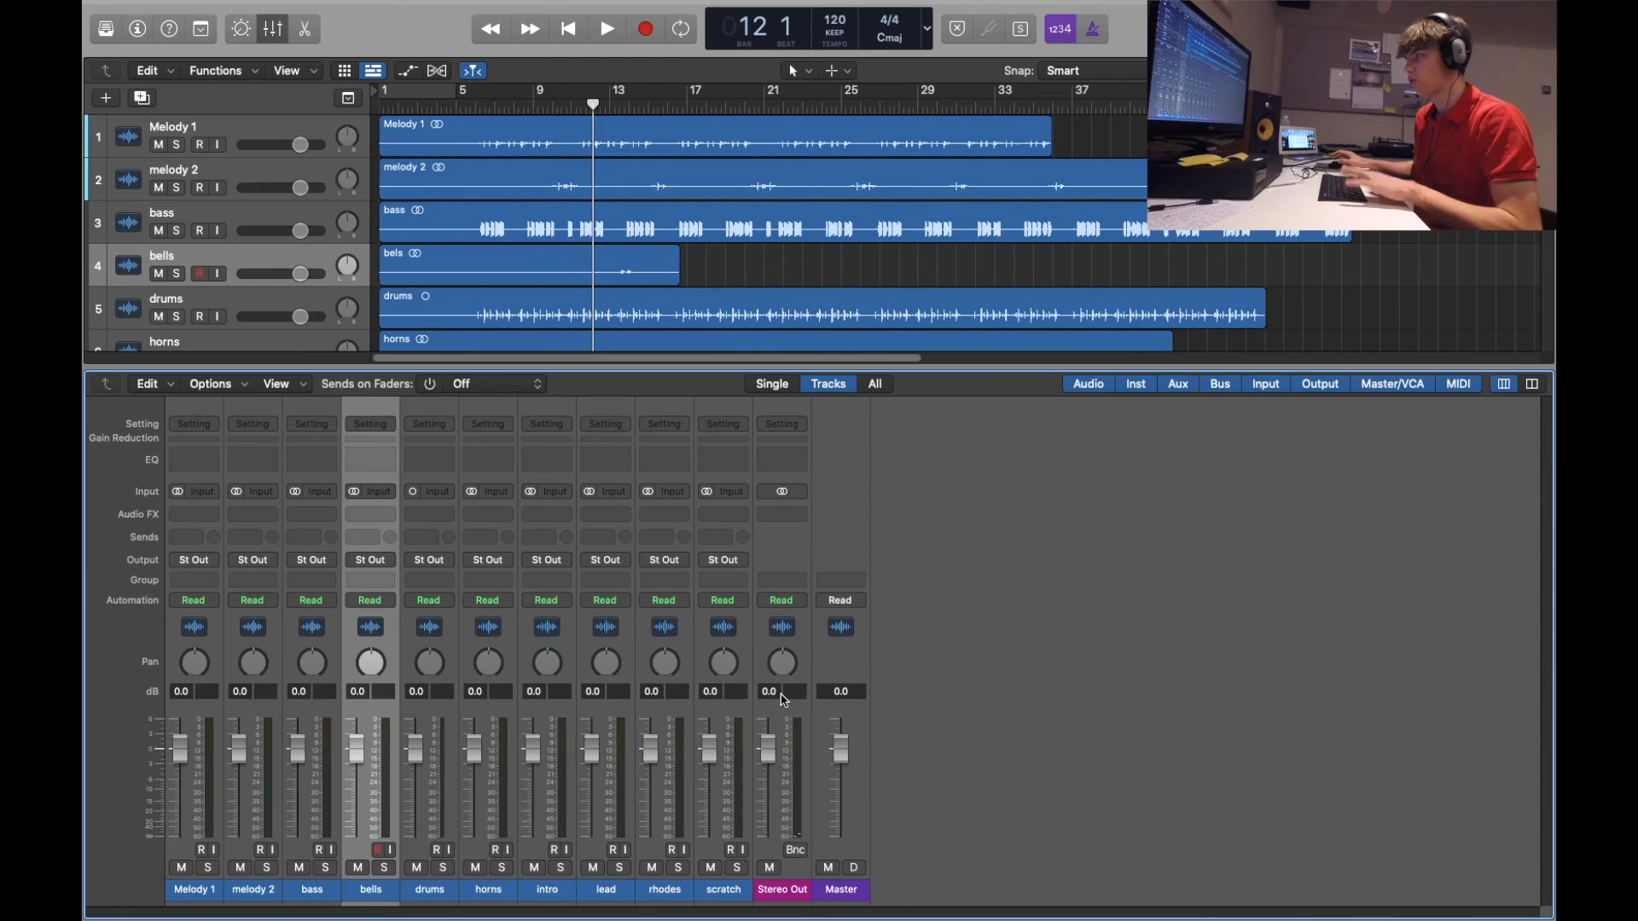
key("x")
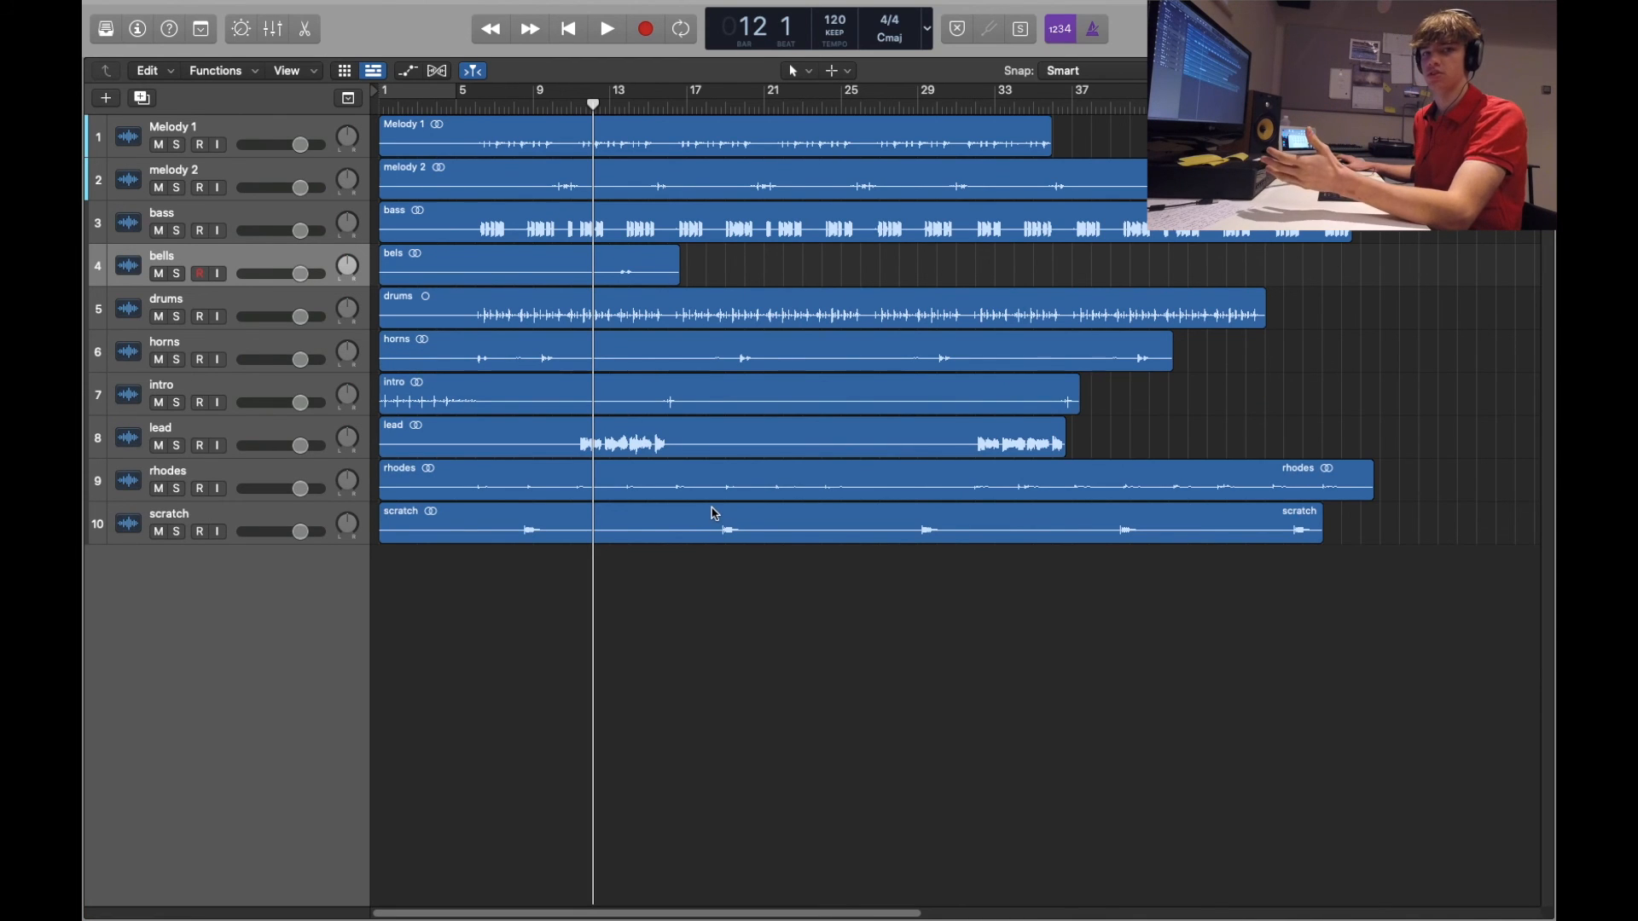